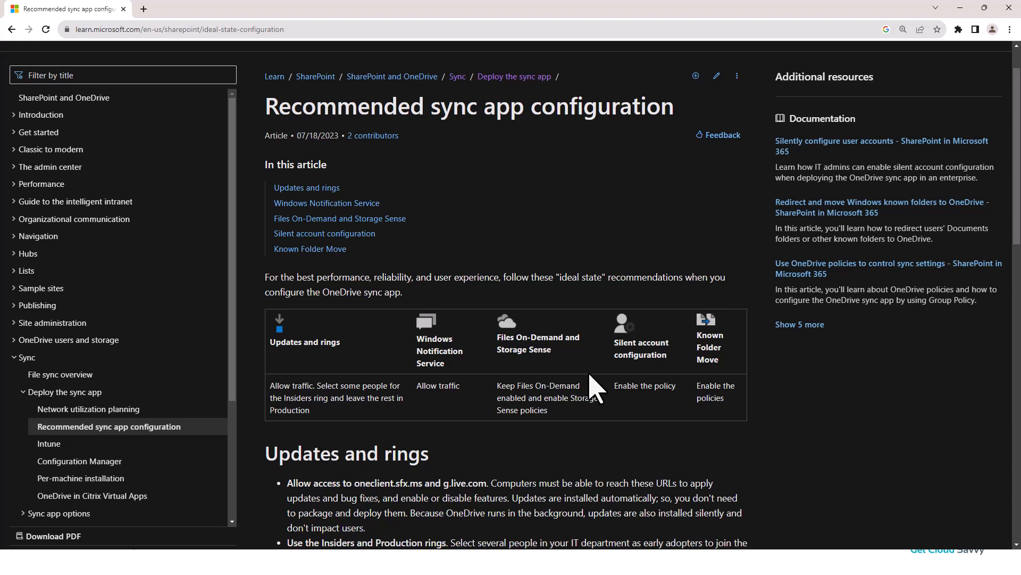
scroll(442, 466, "up", 1)
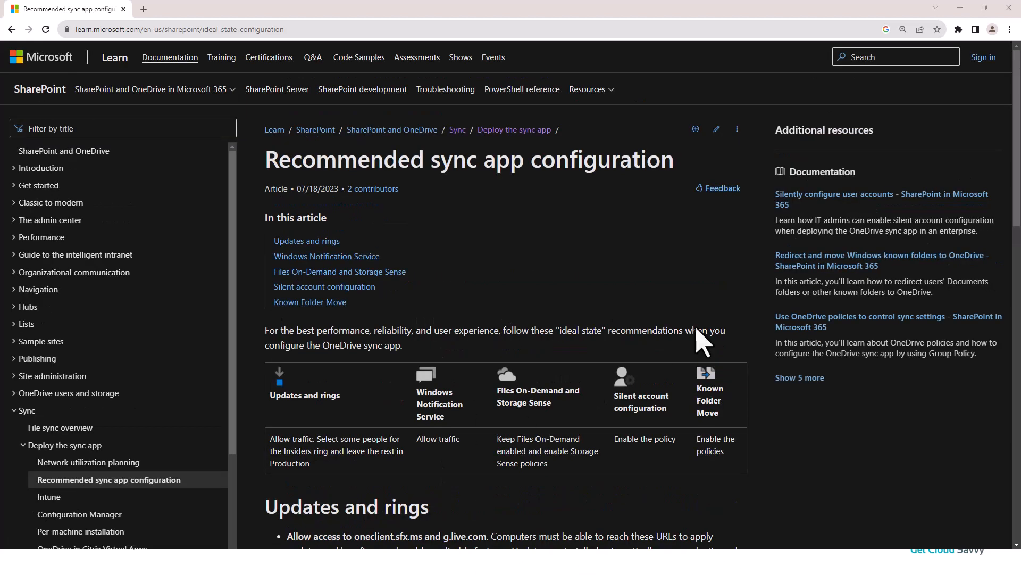
left_click(960, 8)
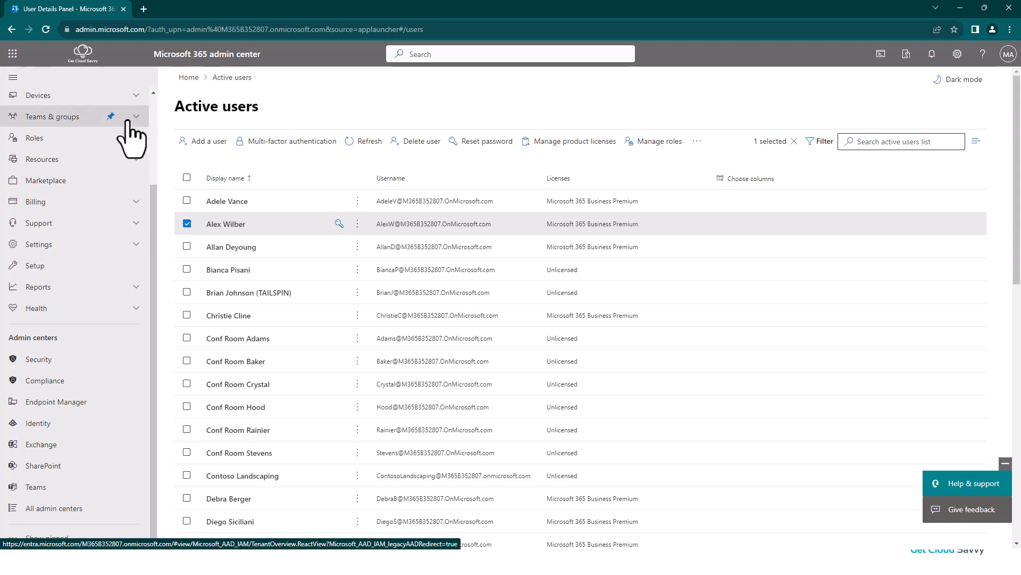
left_click(55, 405)
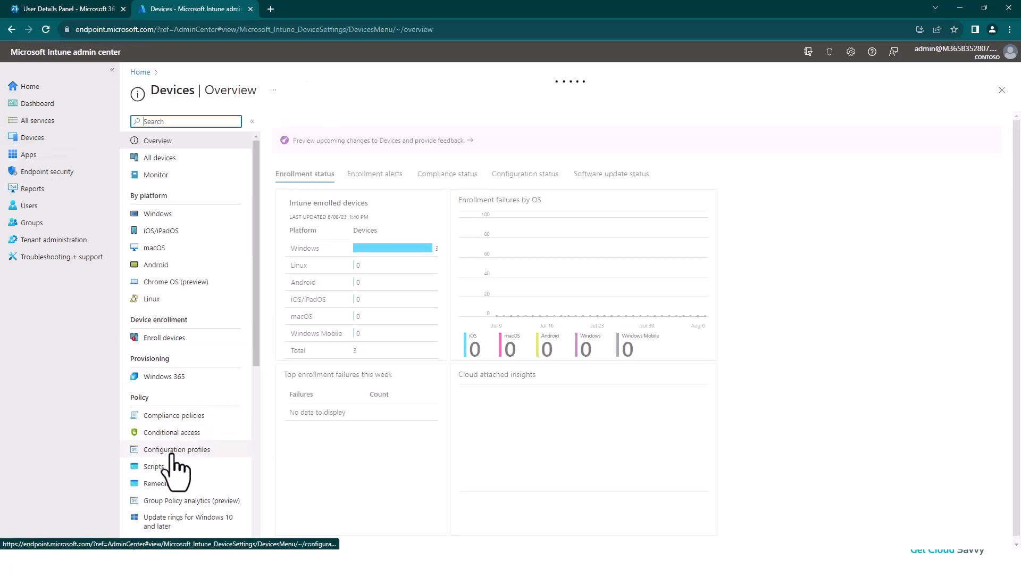
left_click(171, 454)
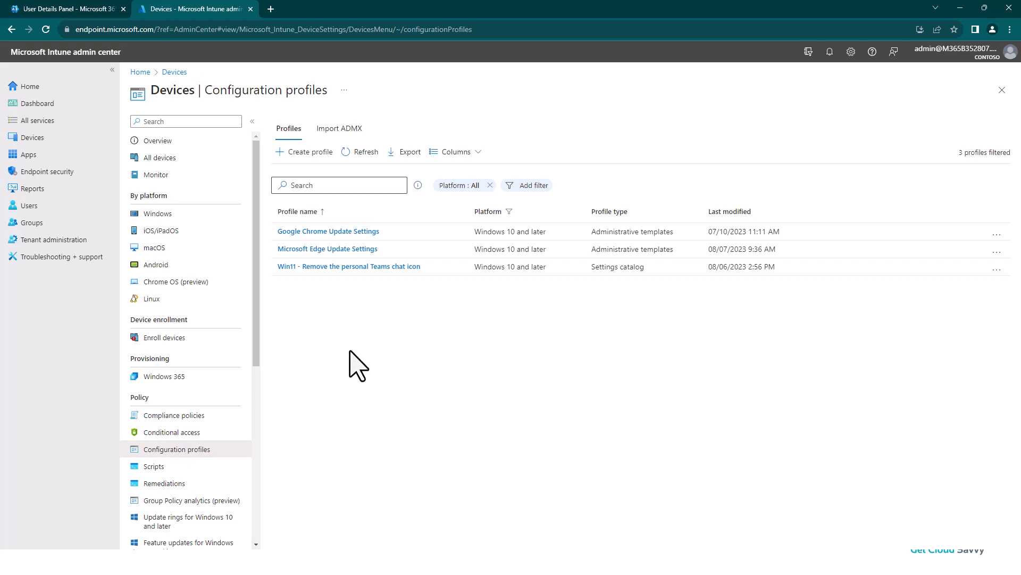
- Create a configuration profile for Windows 10 and later, using the Administrative templates template
left_click(297, 153)
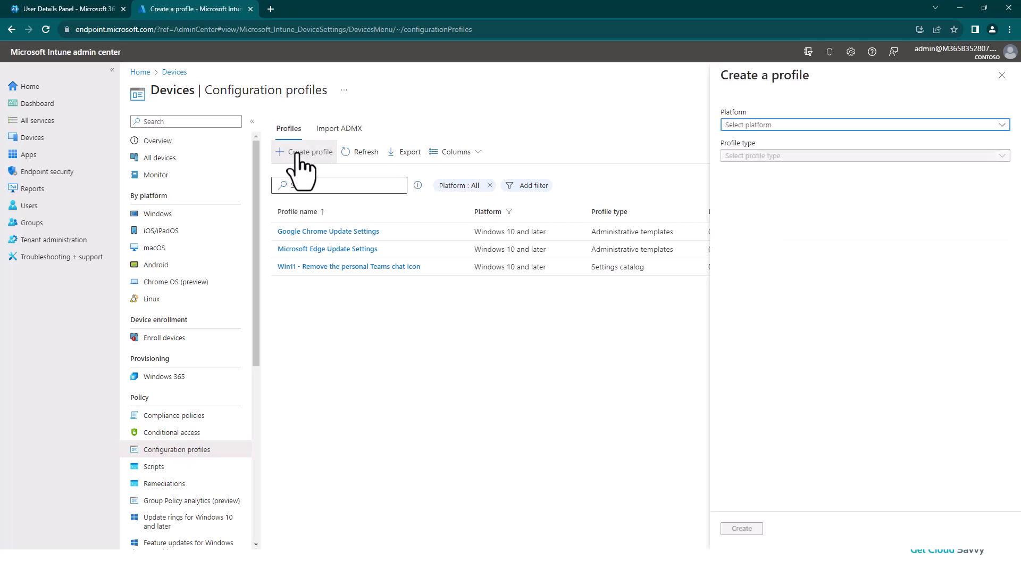
left_click(774, 127)
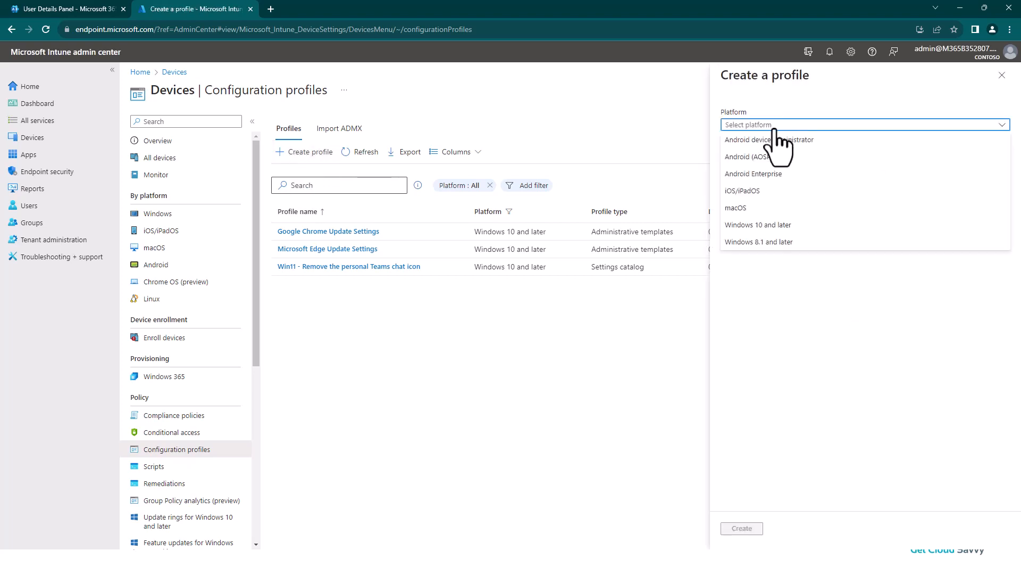
left_click(764, 225)
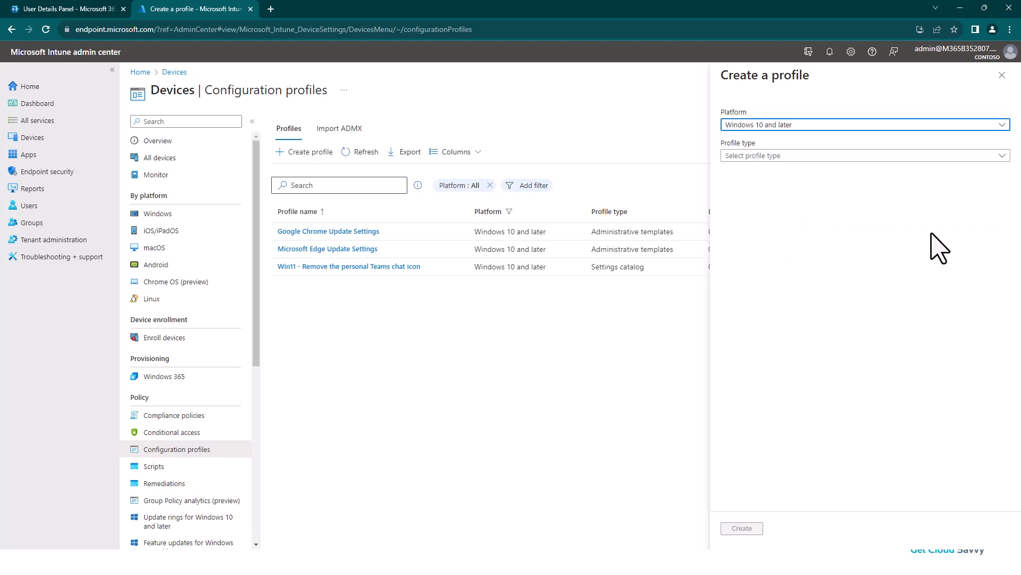
left_click(785, 156)
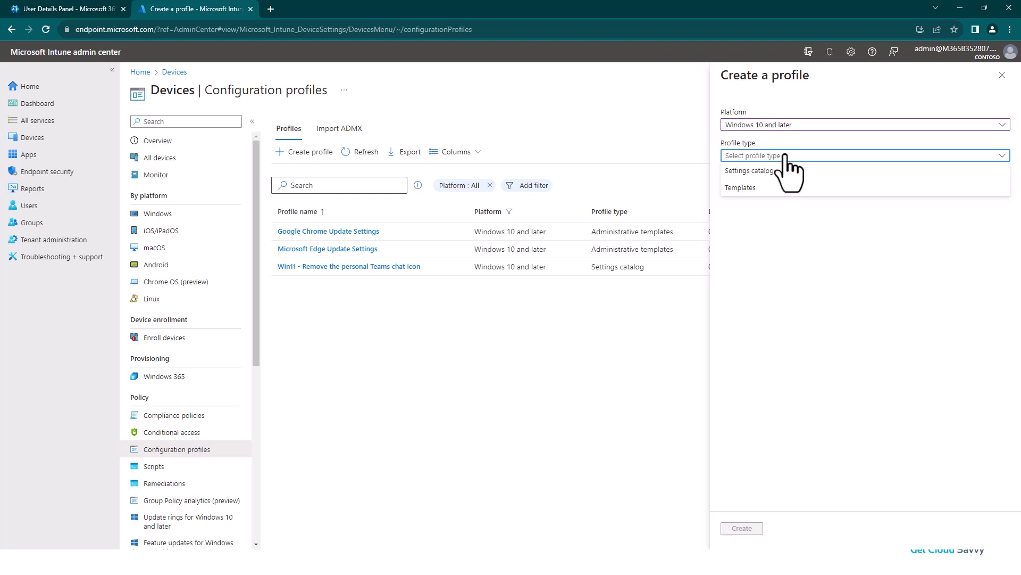
left_click(745, 188)
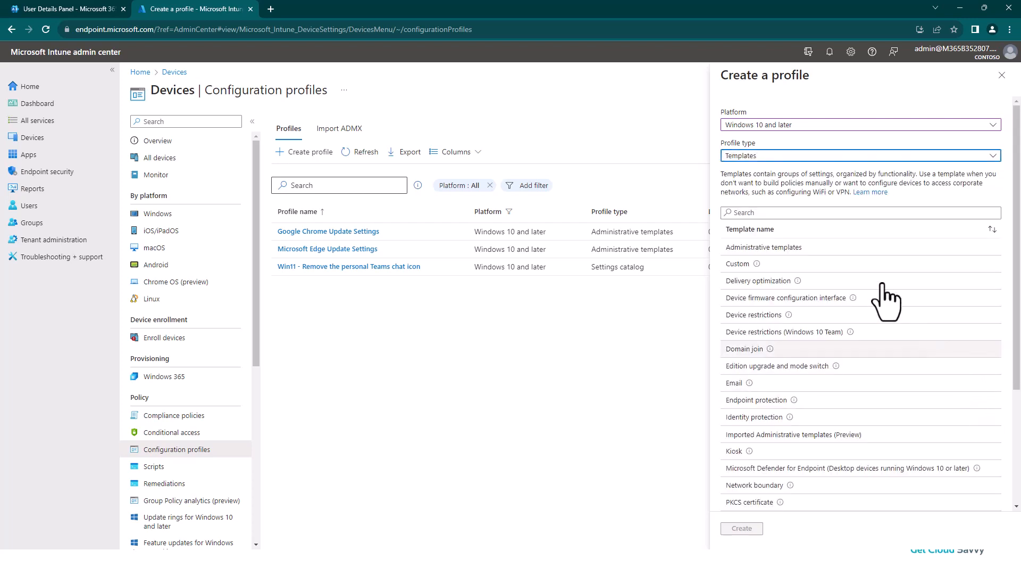
left_click(781, 247)
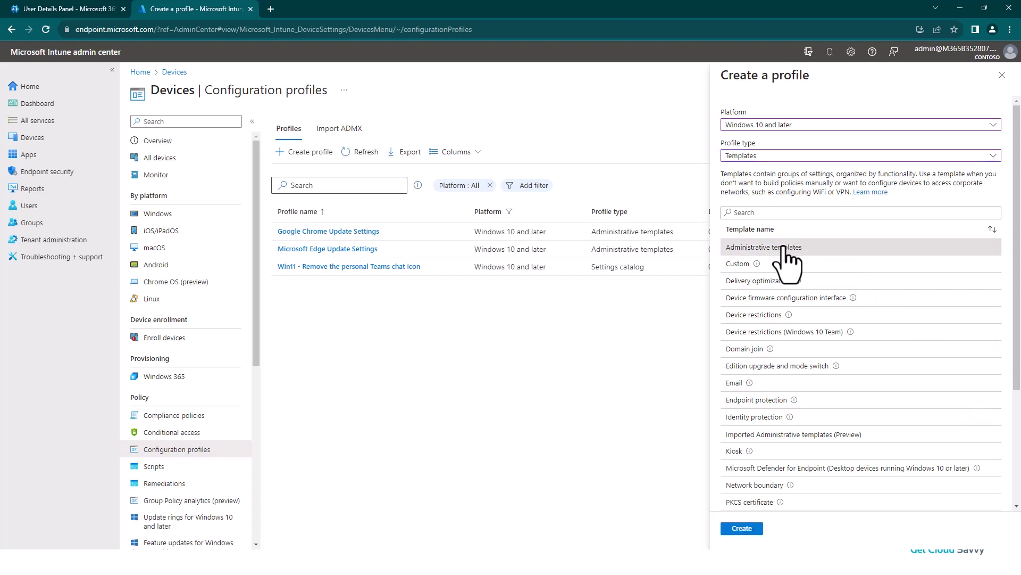
left_click(744, 529)
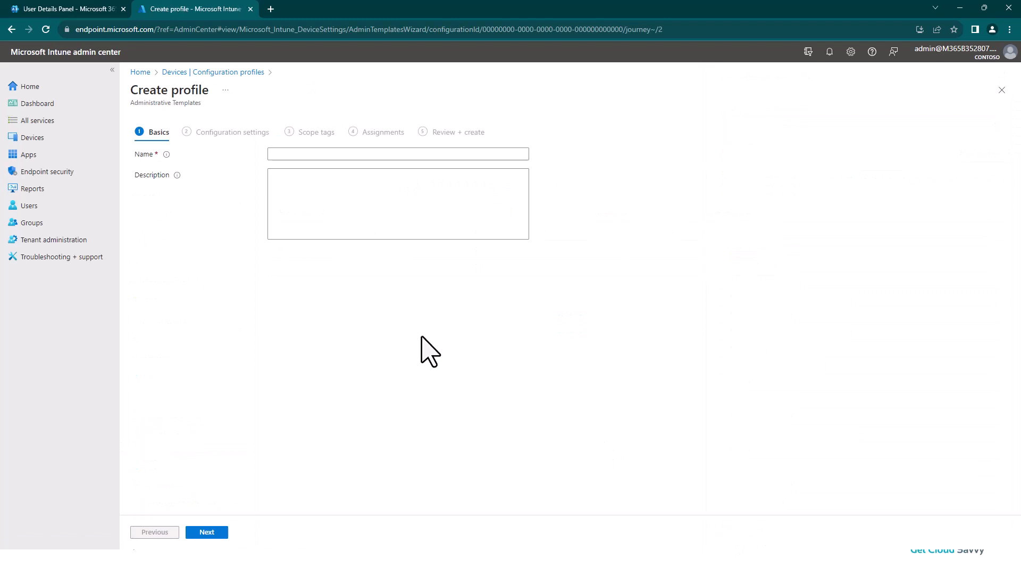
- Name the new profile "OneDrive Standard Settings"
left_click(281, 155)
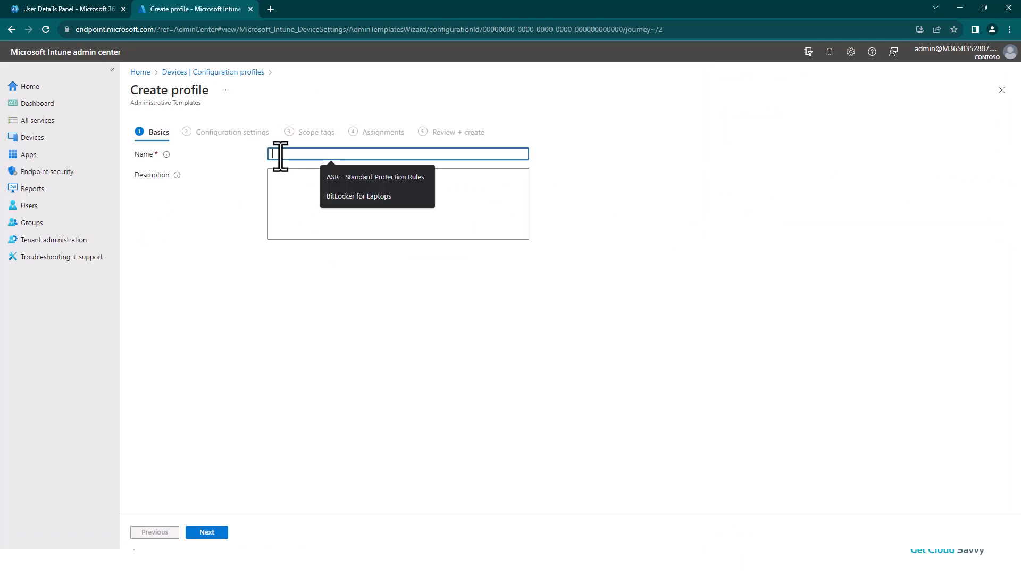
type("OneDrive Standard")
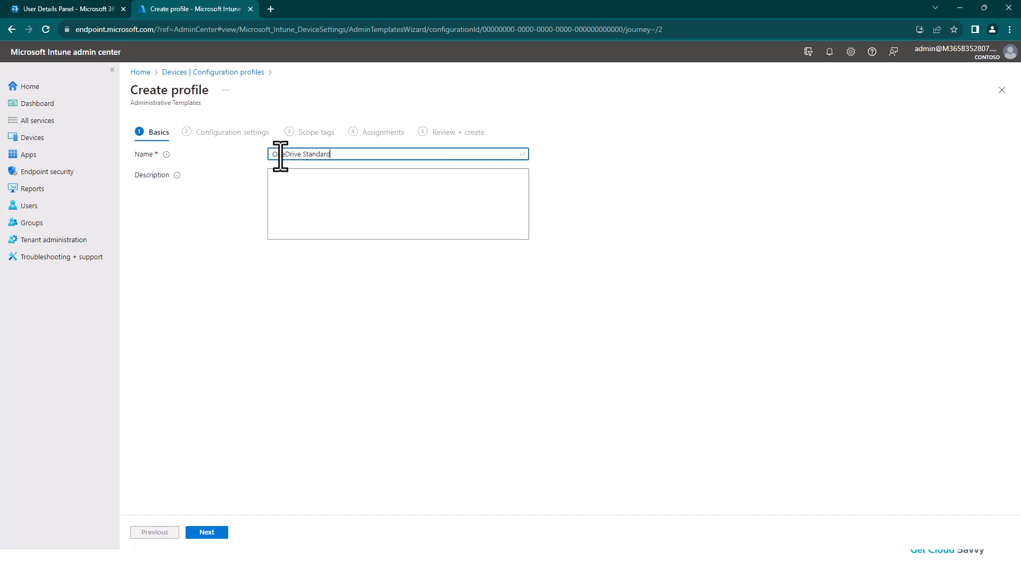
type(" Settings")
key("Tab")
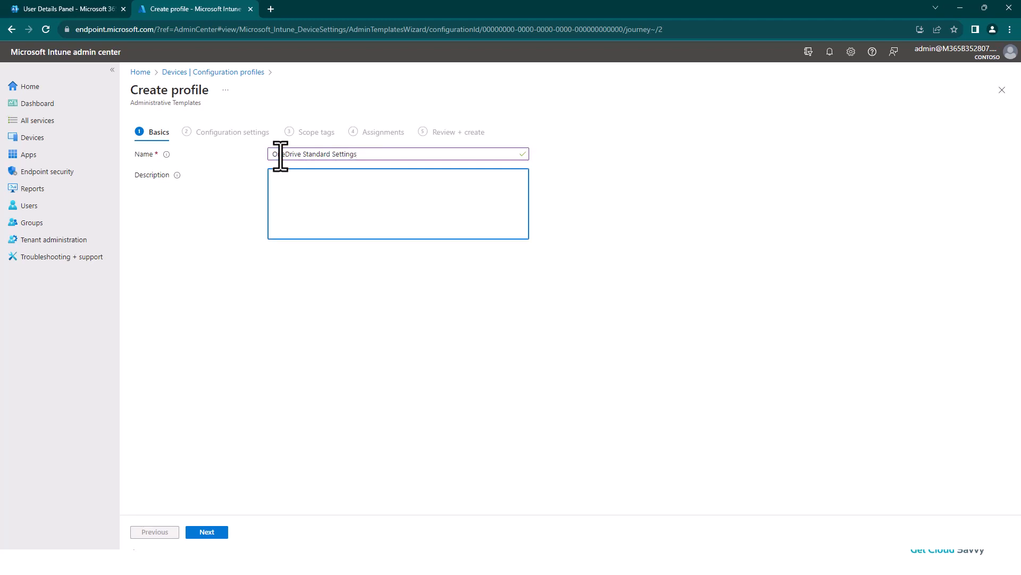
- Describe the profile as "These are the recommended settings for the OneDrive Sync App." and continue to the configuration settings
type("These are the recommended settings for the OneDrive Sync App.")
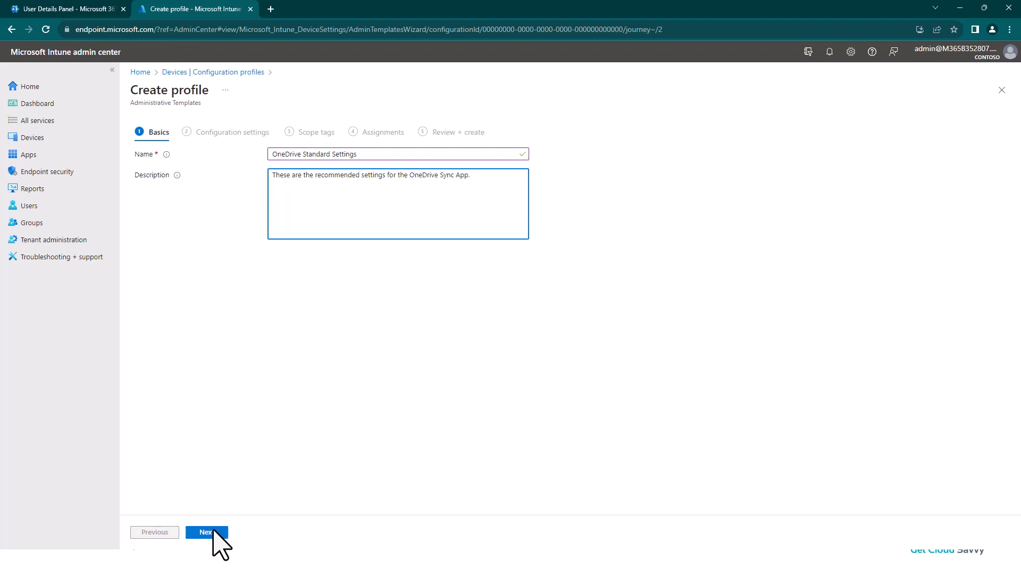
left_click(204, 536)
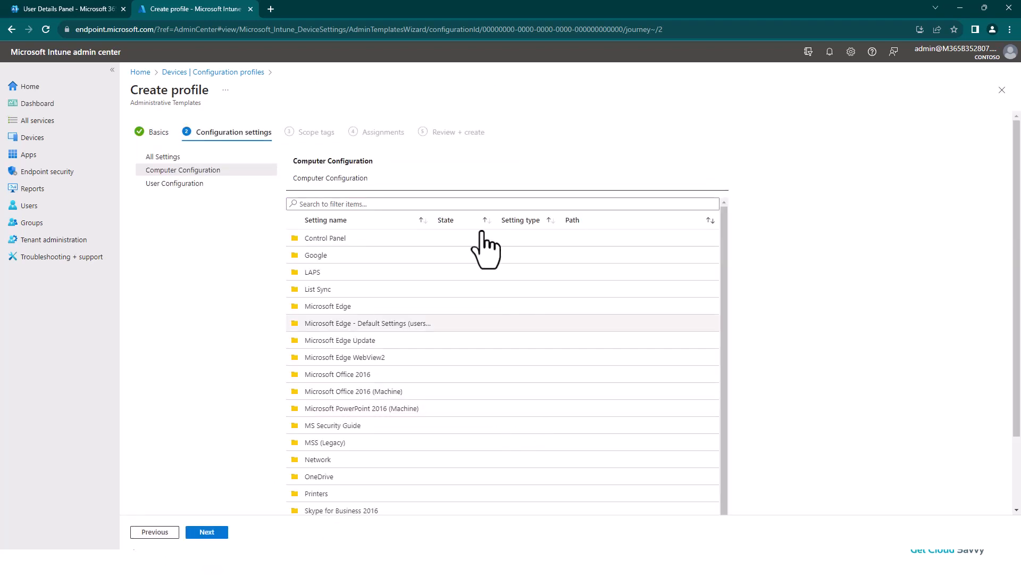
- List all settings instead of only computer configuration and filter them by "set the sync app"
left_click(357, 203)
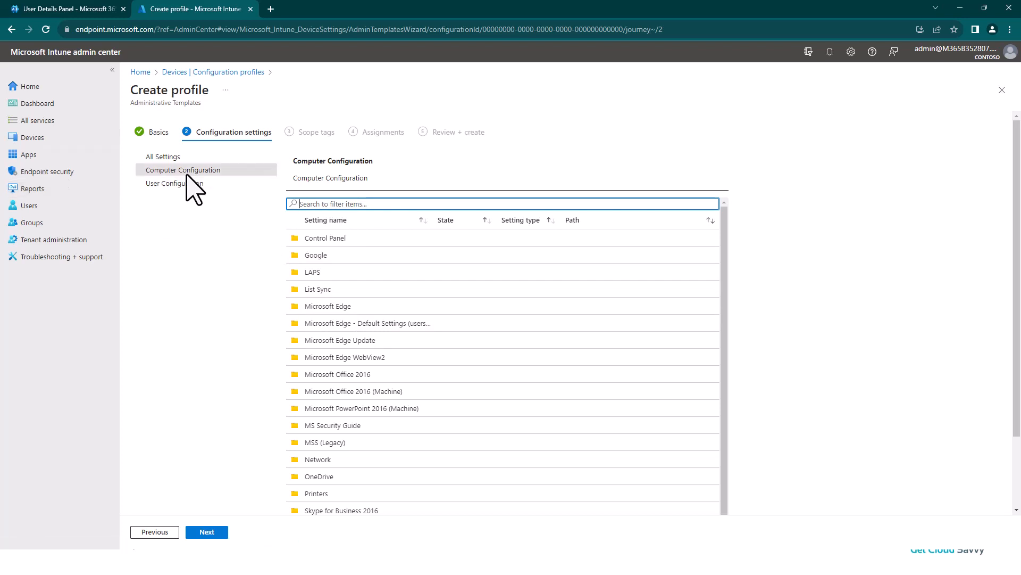
left_click(163, 157)
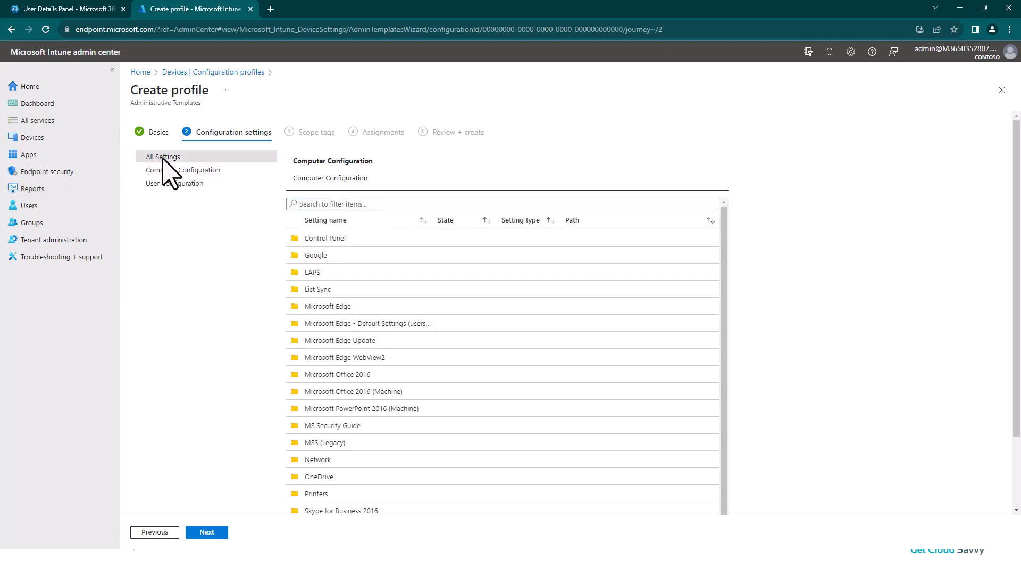
left_click(318, 205)
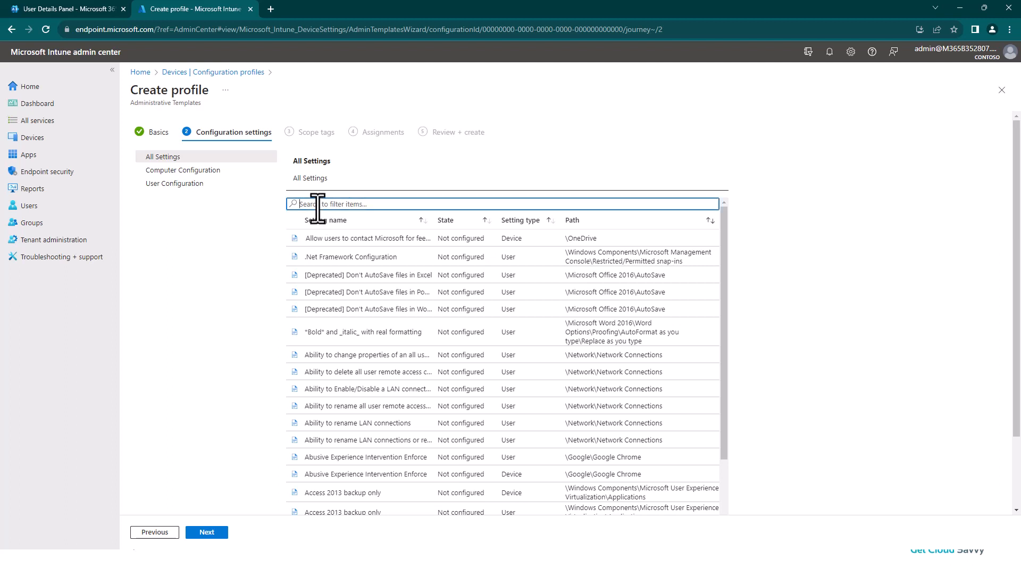
type("set the sync app")
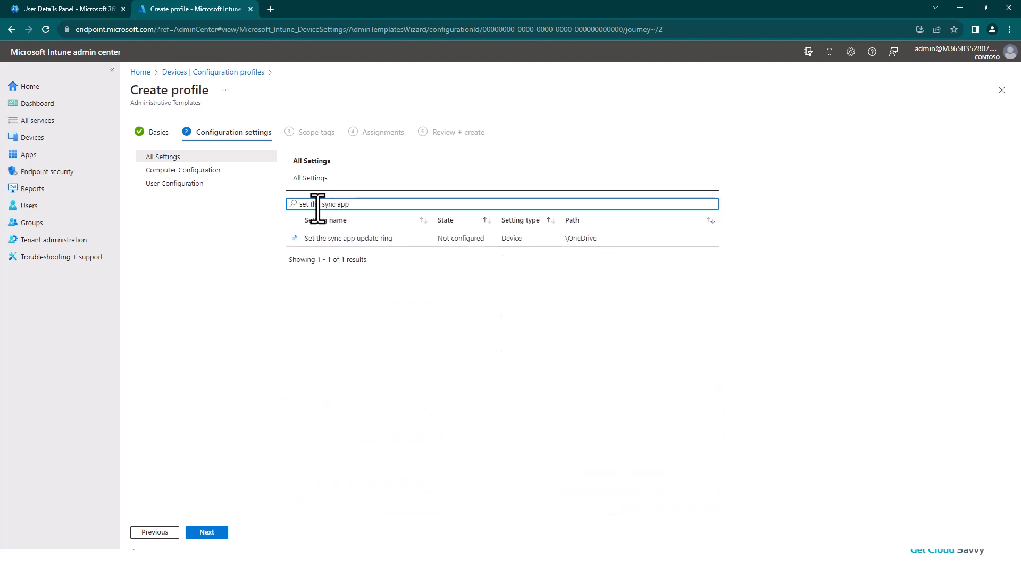
- Enable the "Set the sync app update ring" setting with the Production update ring
left_click(361, 241)
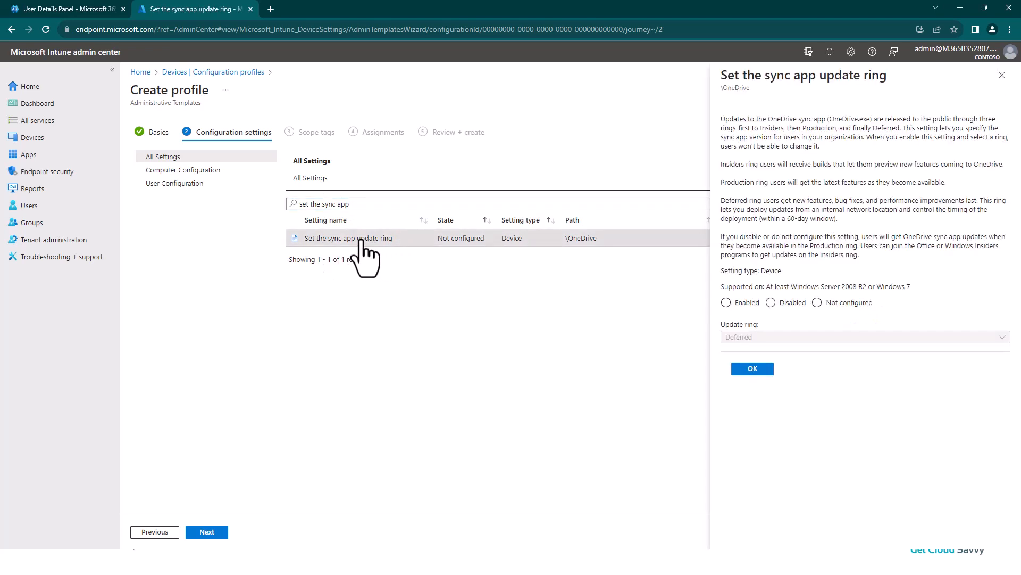
left_click(726, 302)
left_click(800, 338)
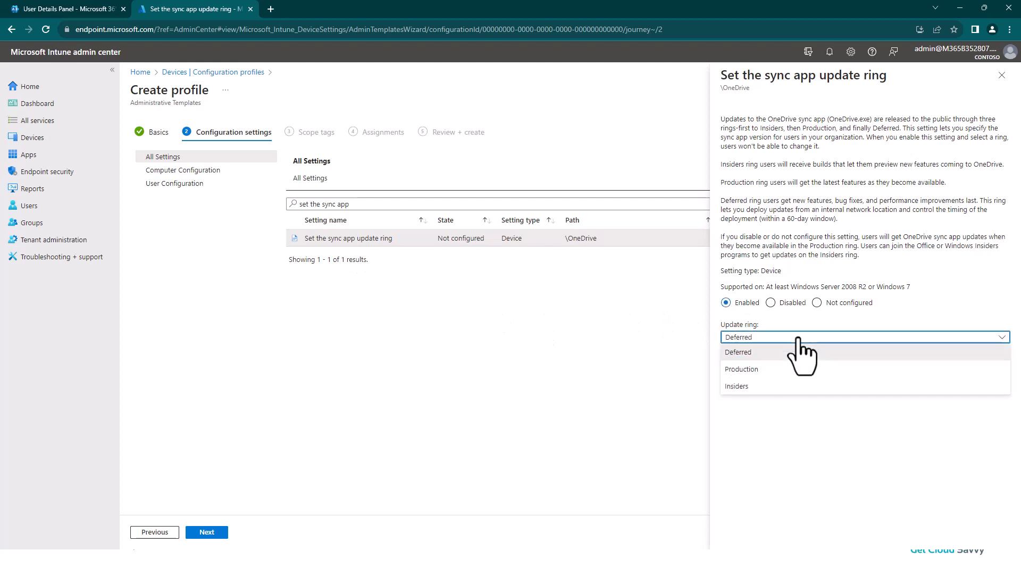
left_click(759, 369)
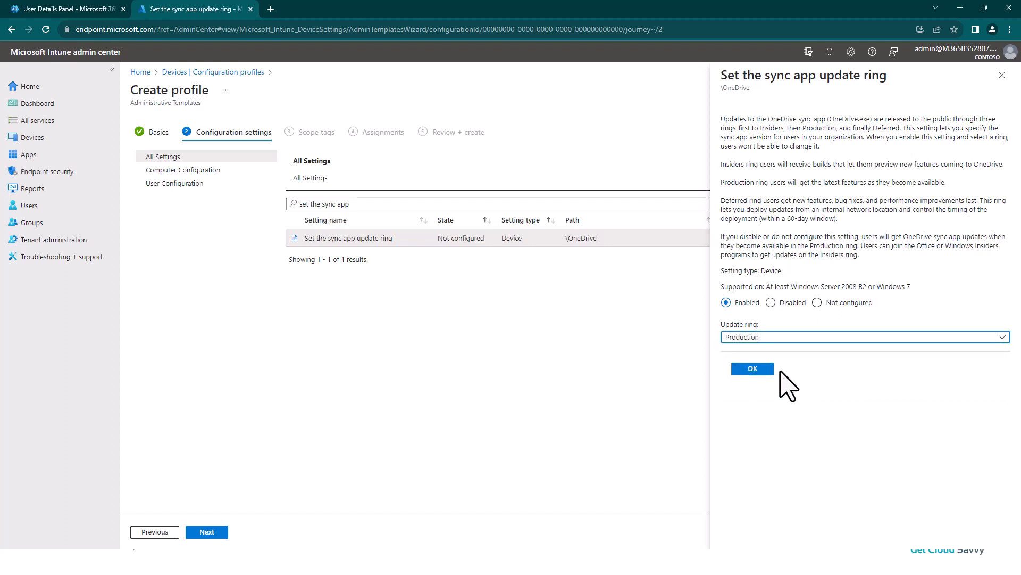
left_click(752, 370)
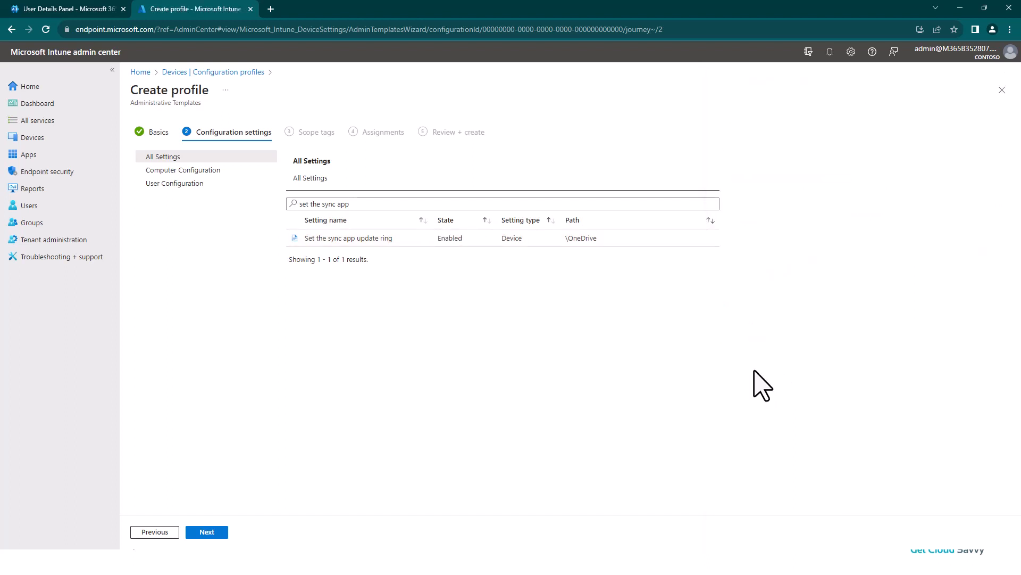
- Filter the settings by "Use OneDrive" and enable "Use OneDrive Files On-Demand"
left_click_drag(367, 204, 274, 204)
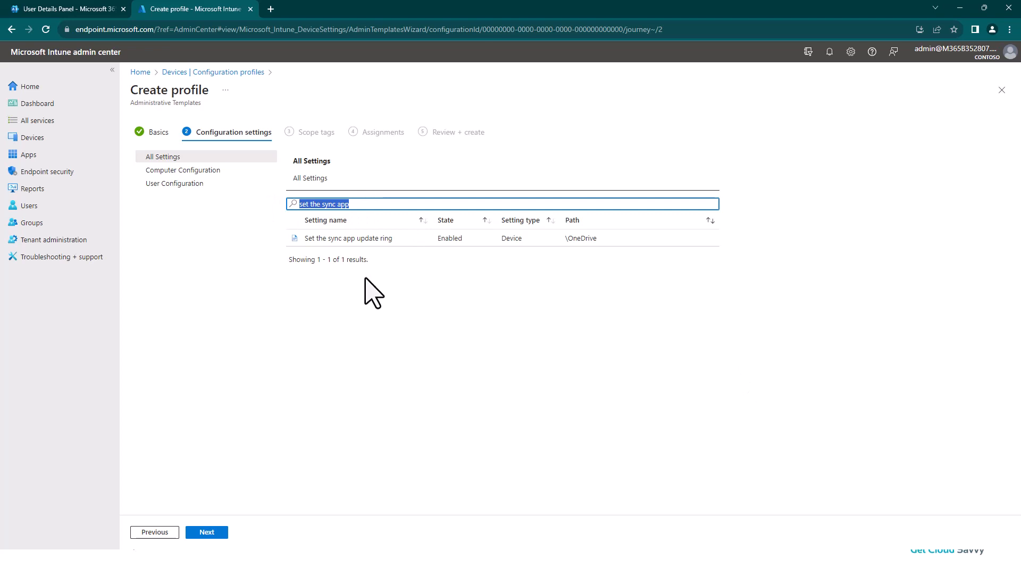
key("BackSpace")
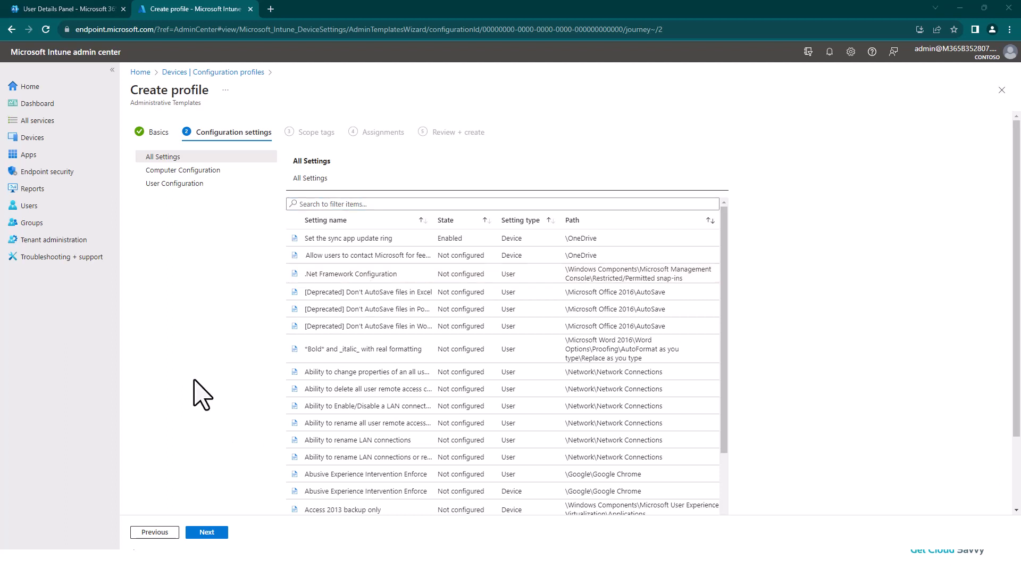
left_click(324, 204)
type("Use")
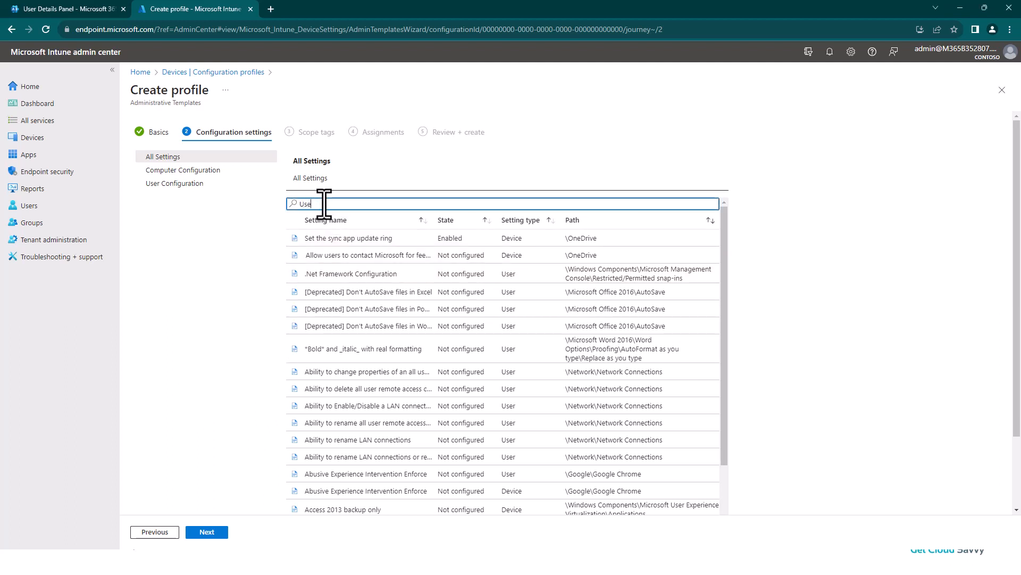
type(" On")
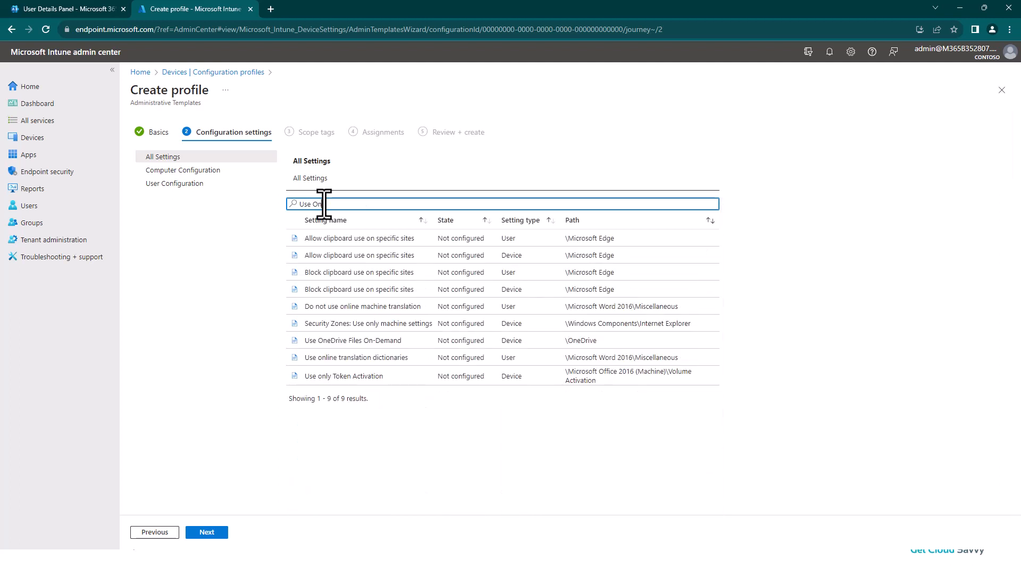
type("eDrive")
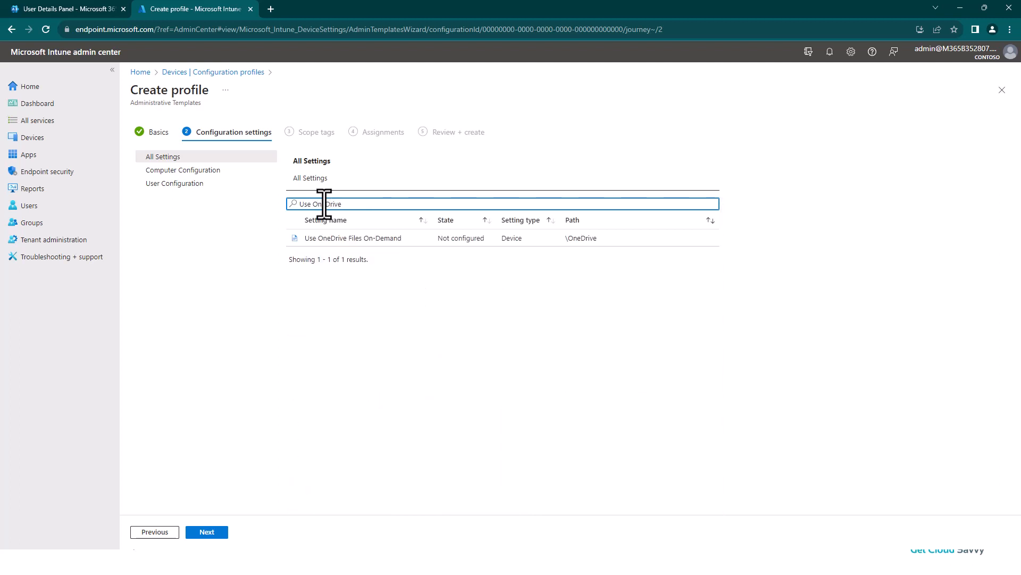
left_click(366, 240)
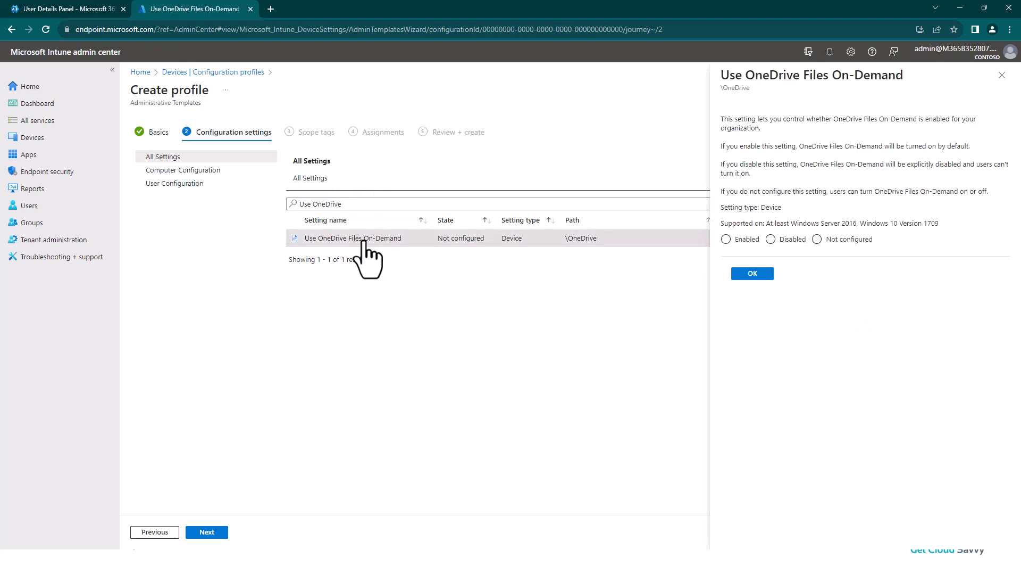
left_click(727, 239)
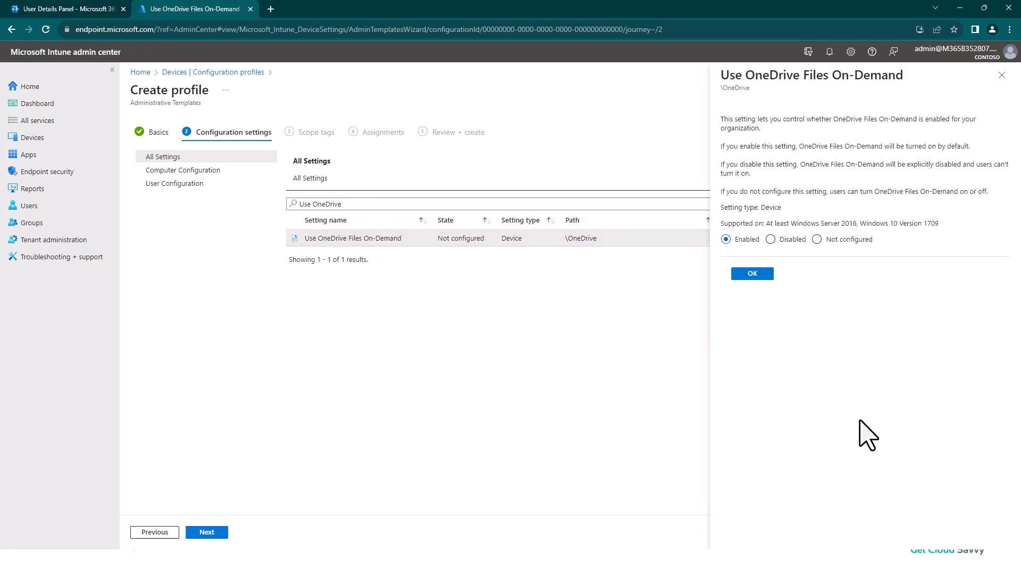
left_click(756, 273)
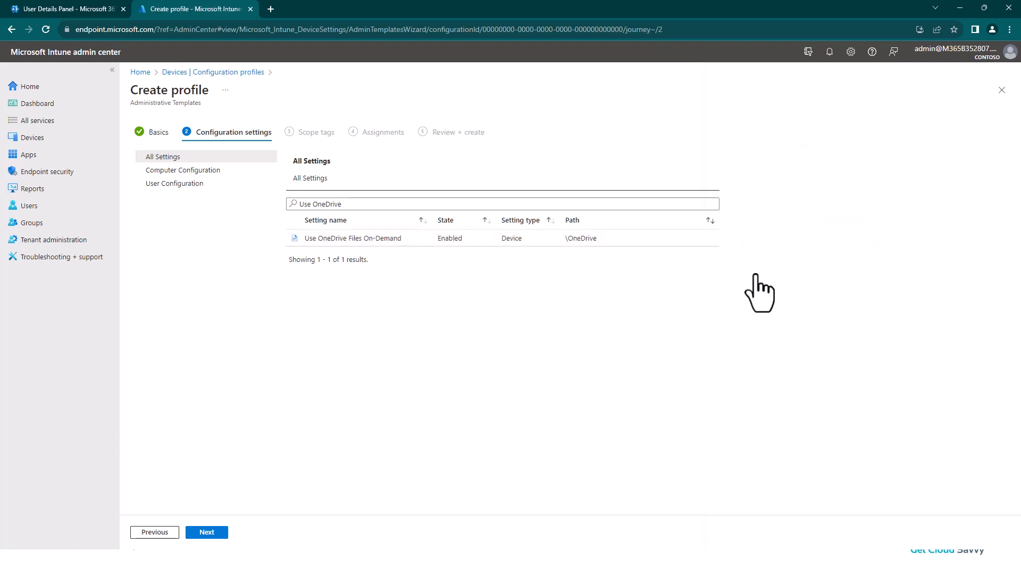
- Replace the settings filter with "silently sign" to find the OneDrive silent sign-in setting
left_click_drag(353, 203, 290, 211)
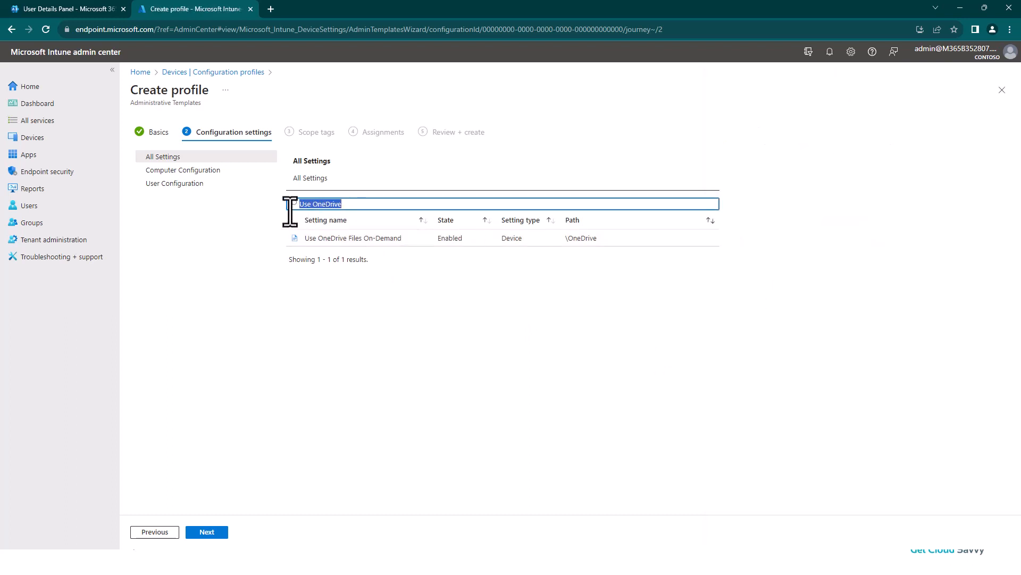
key("BackSpace")
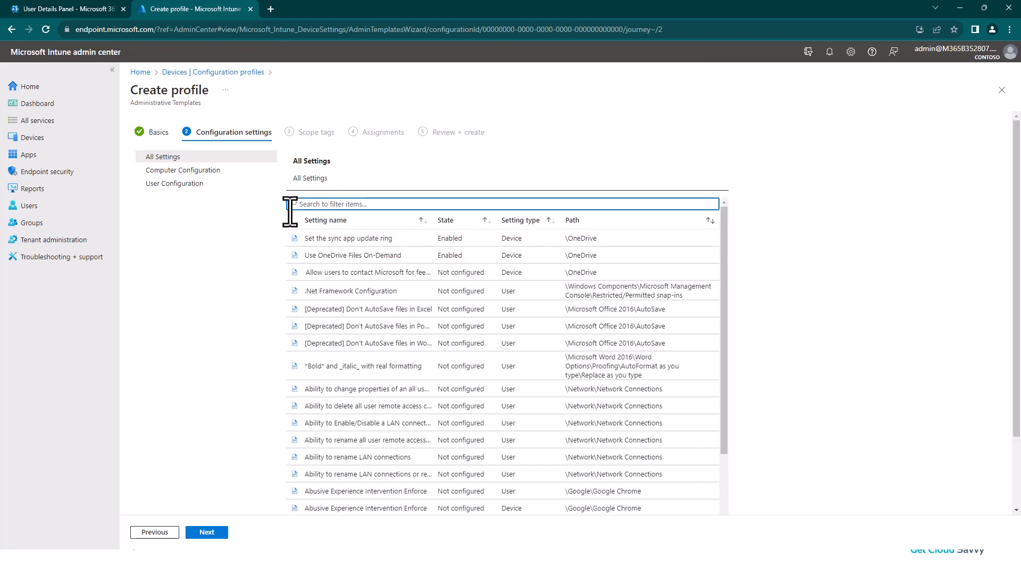
type("slien")
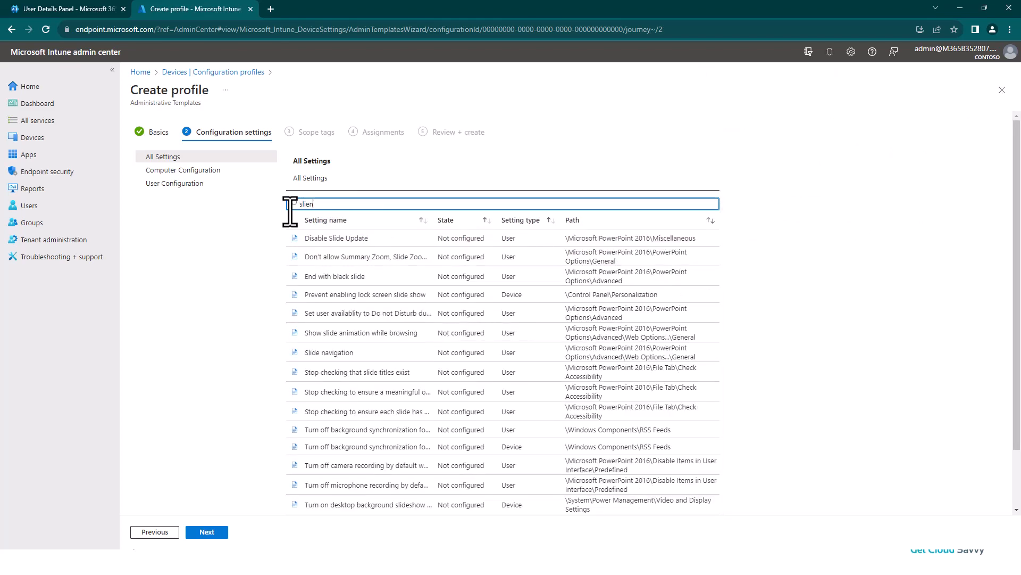
type("ilen")
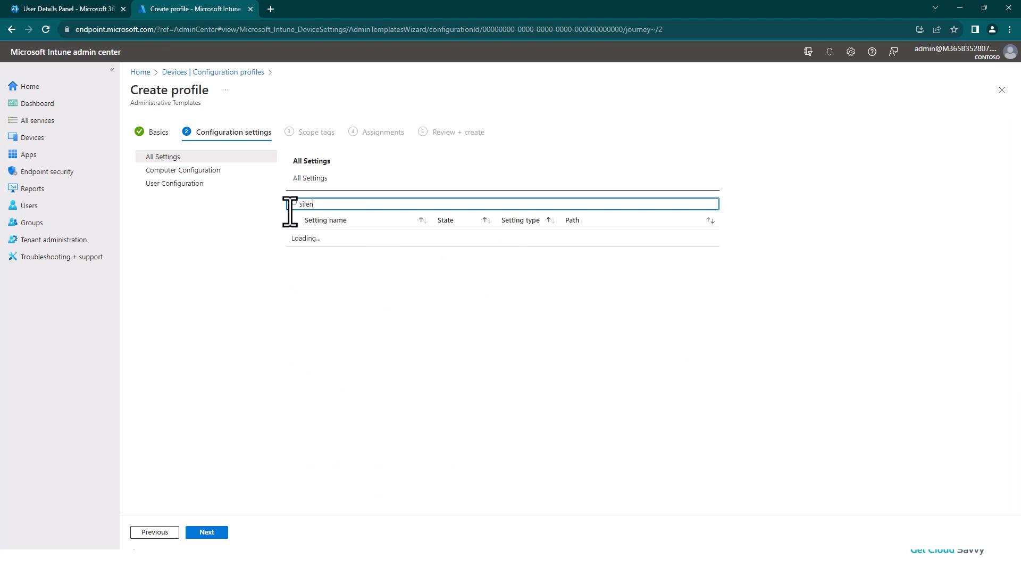
type("tly sign-in")
key("BackSpace")
key("BackSpace")
key("BackSpace")
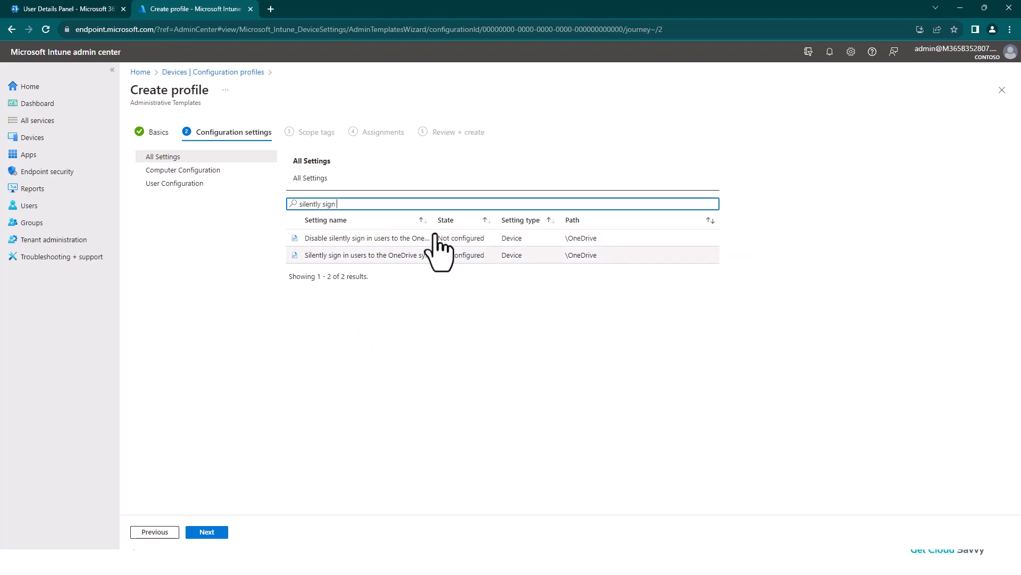
- Widen the setting name column and enable "Silently sign in users to the OneDrive sync app with their Windows credentials"
left_click_drag(432, 215, 485, 217)
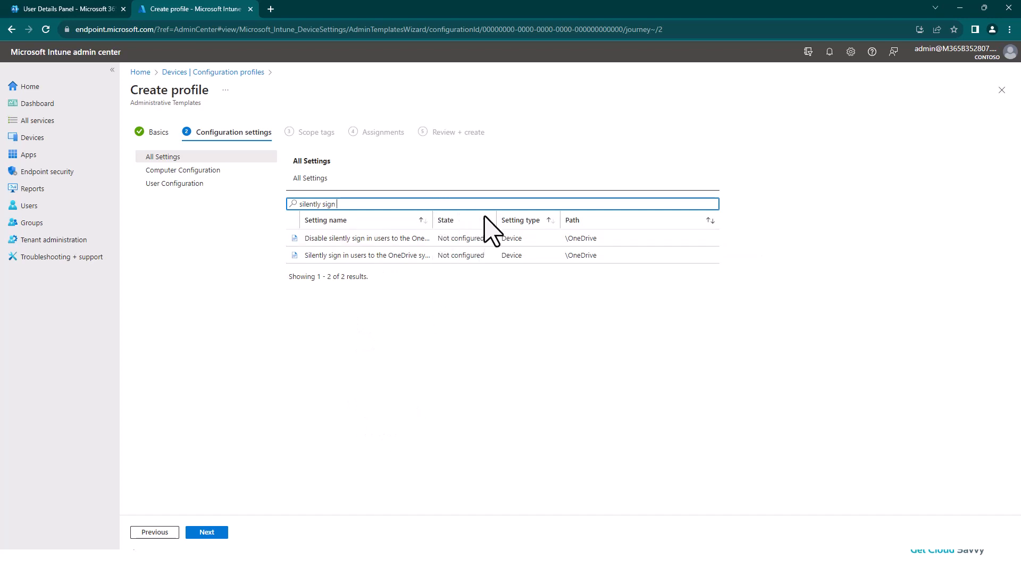
left_click(403, 258)
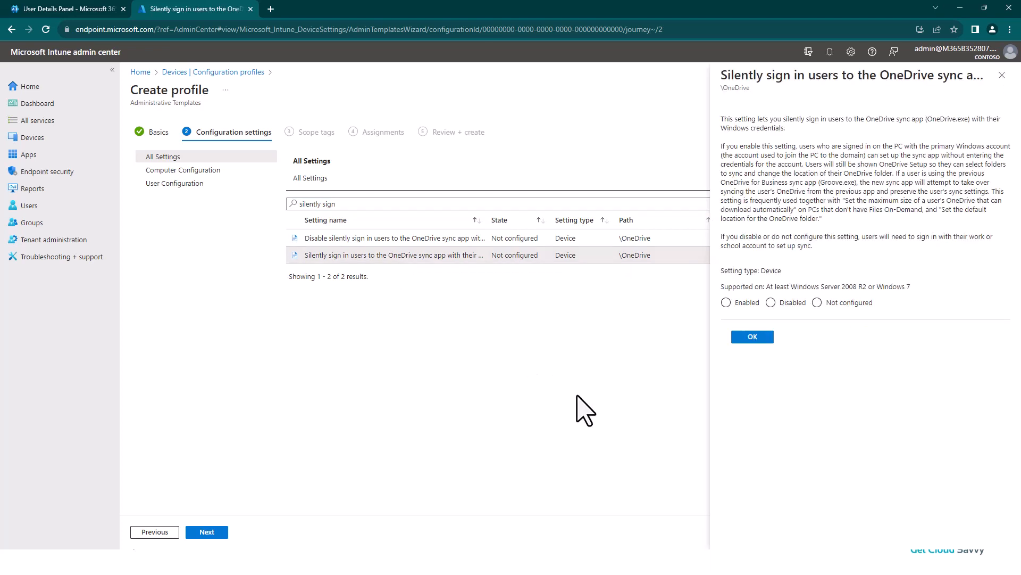
left_click(727, 302)
left_click(751, 337)
- Replace the settings filter with "silently move" to find the known-folder redirection setting
left_click_drag(349, 204, 216, 204)
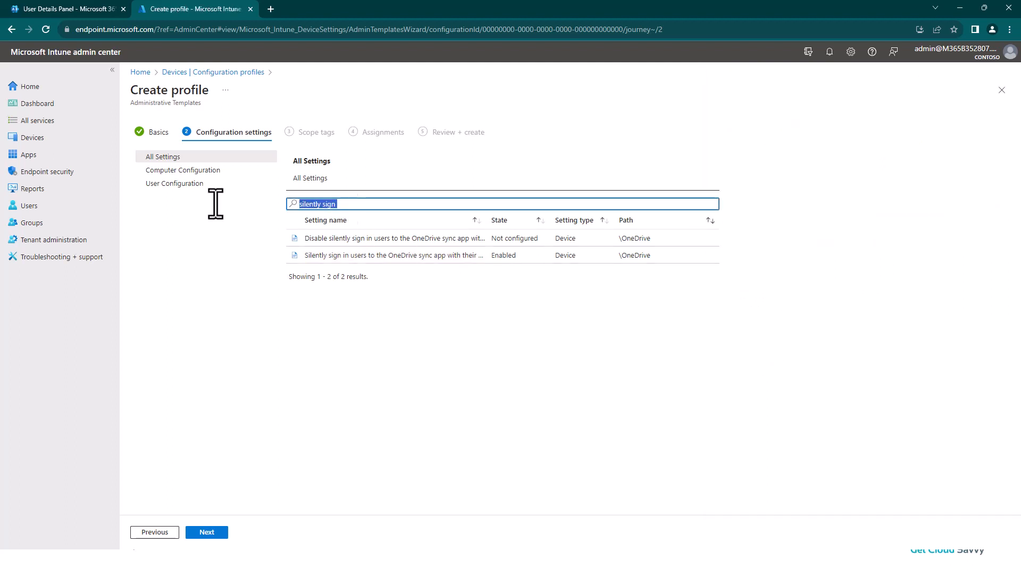
key("BackSpace")
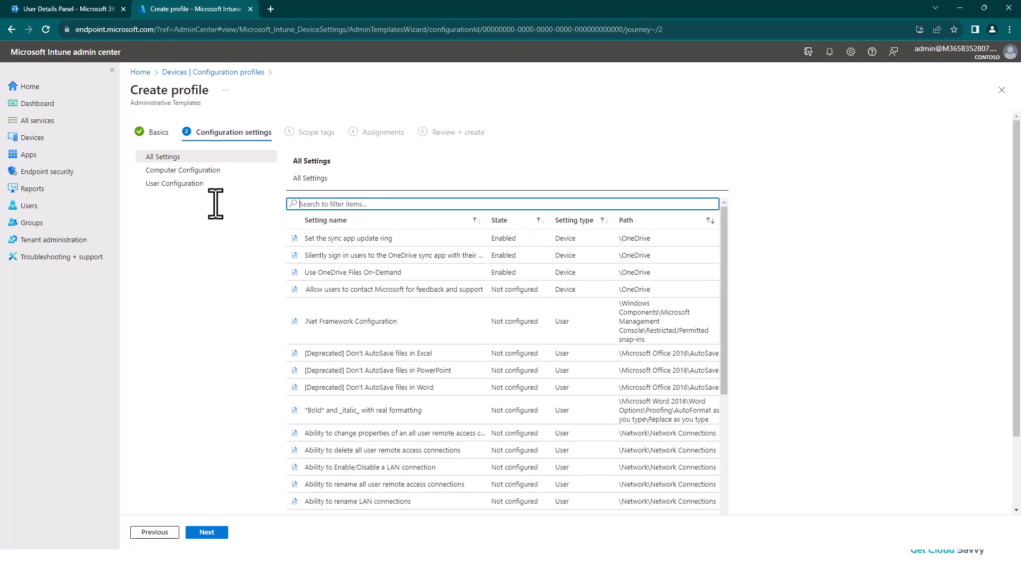
type("silentl")
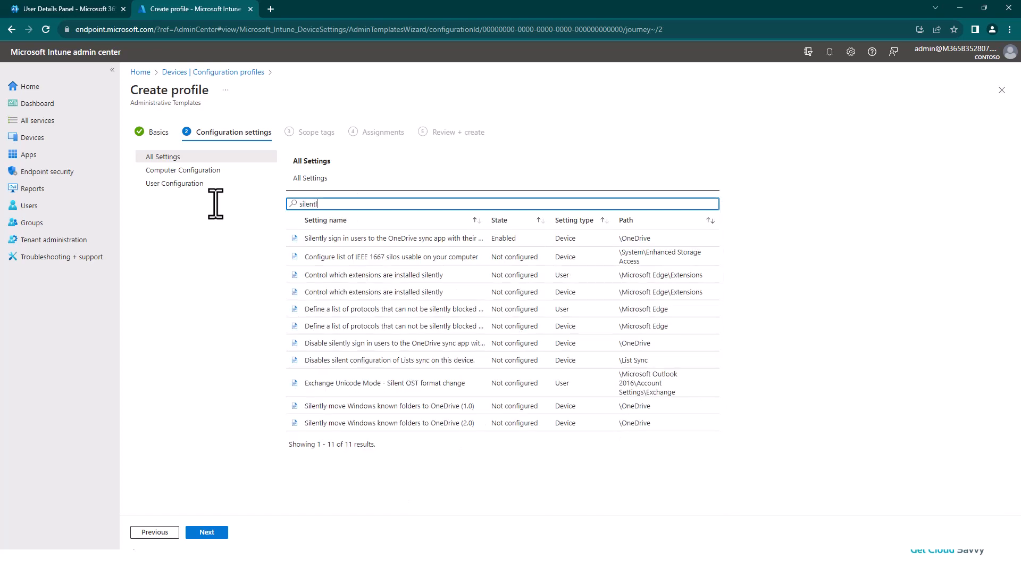
type("y move")
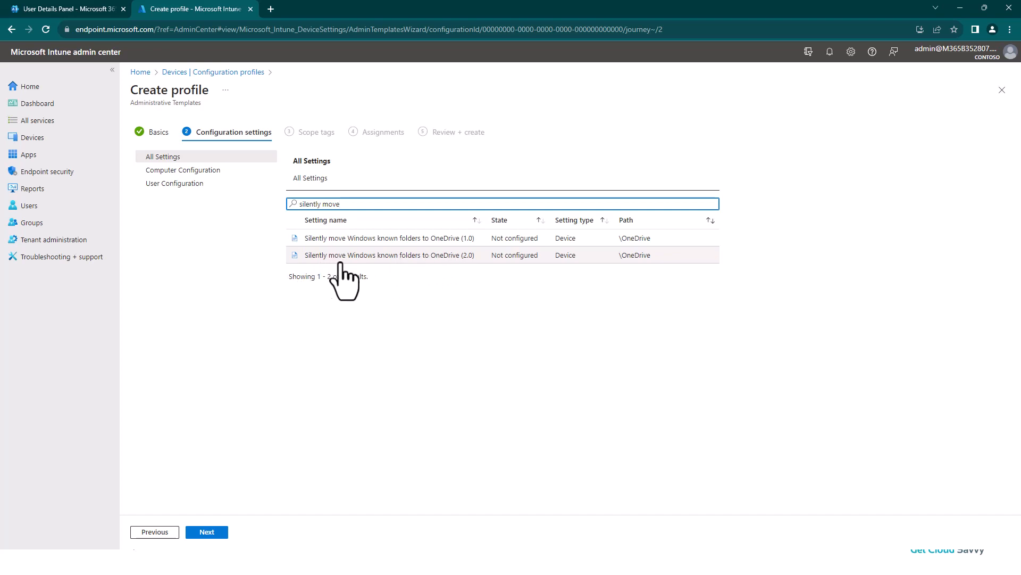
- Enable "Silently move Windows known folders to OneDrive (2.0)" with the Desktop folder excluded
left_click(423, 256)
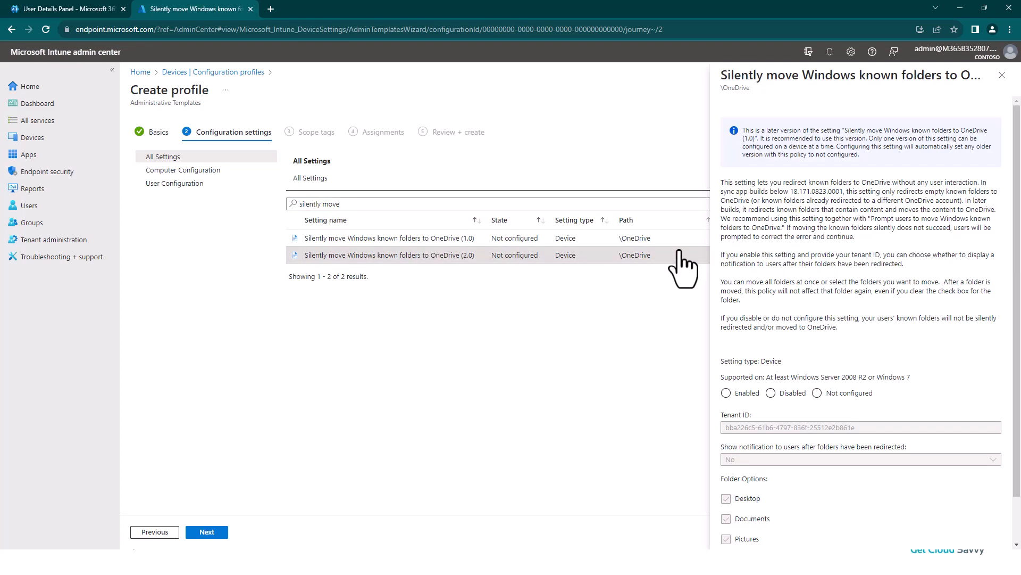
left_click(727, 393)
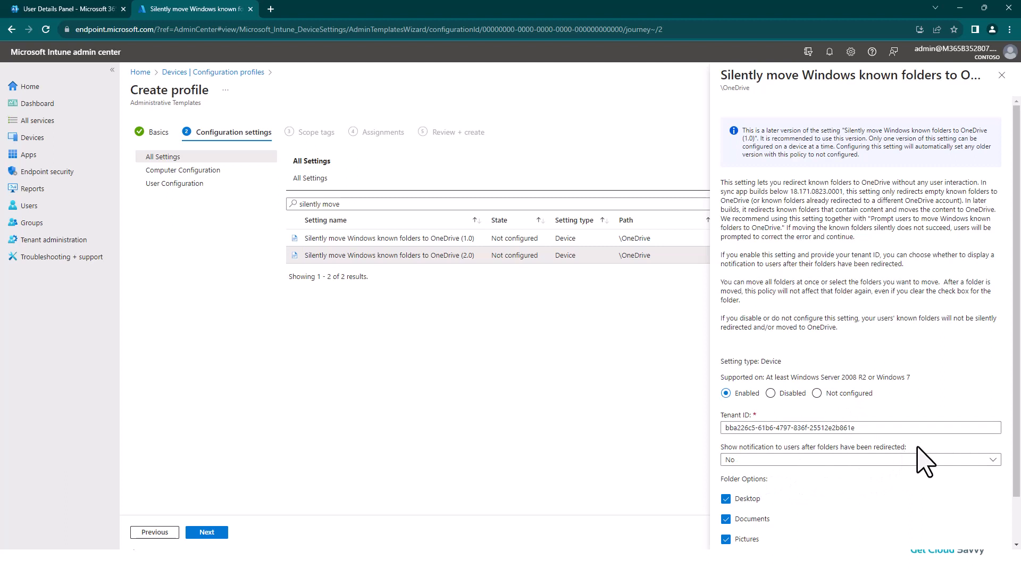
left_click(727, 499)
scroll(818, 478, "down", 1)
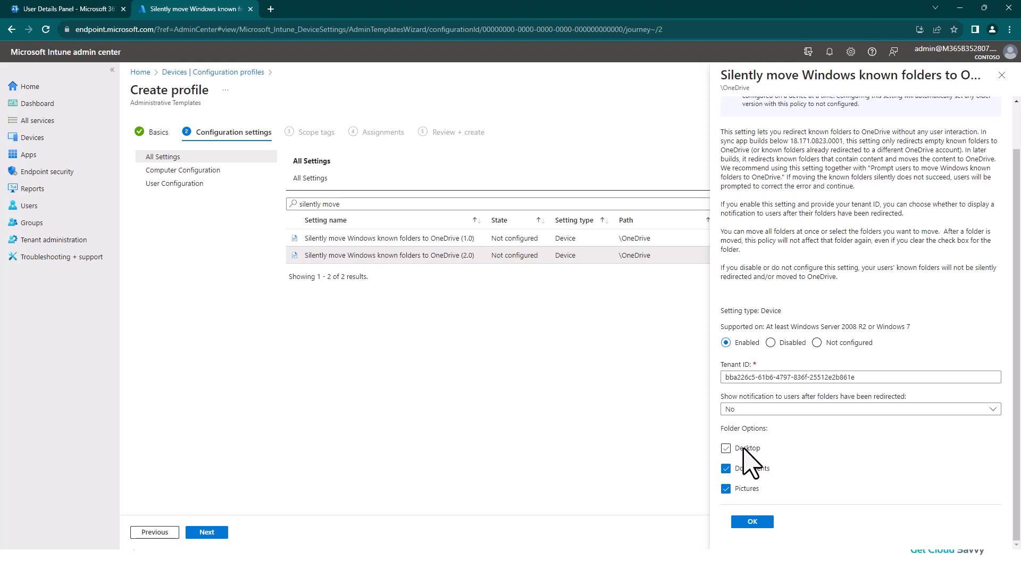
left_click(752, 524)
- Replace the settings filter with "enable automatic upl" to find the upload bandwidth setting
left_click(346, 203)
left_click_drag(346, 204, 280, 205)
key("BackSpace")
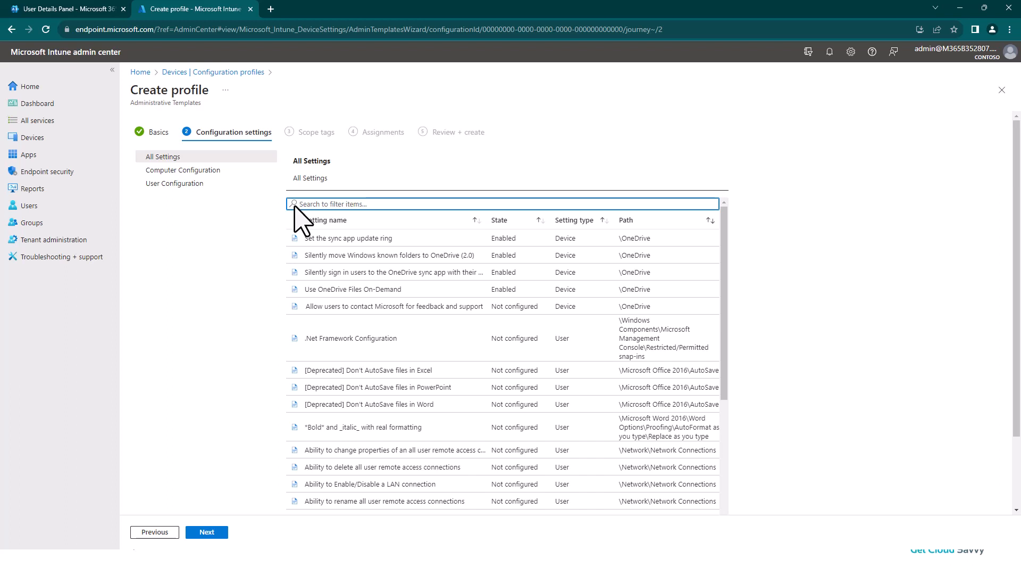
type("enable")
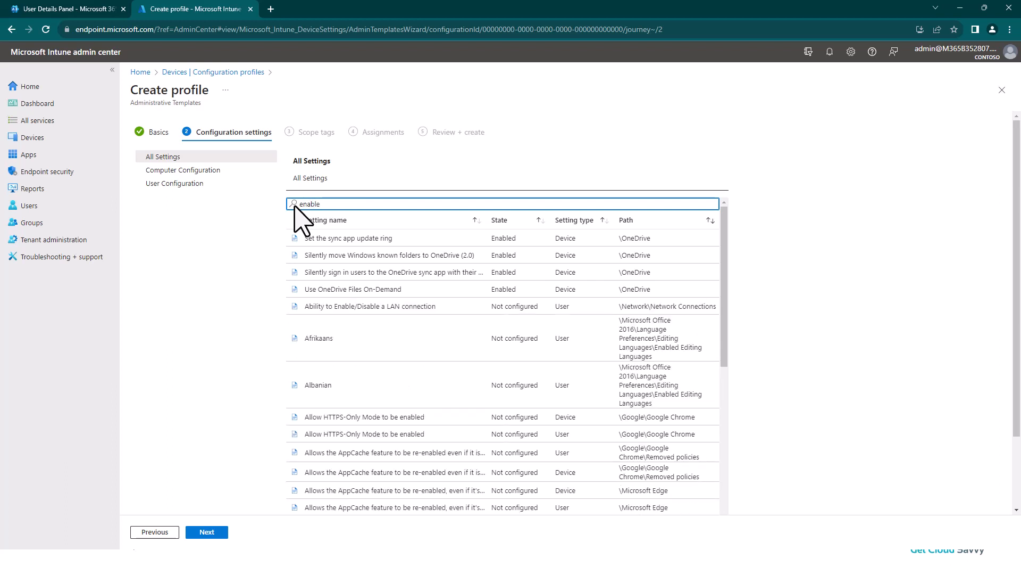
type(" automatic")
type(" upd")
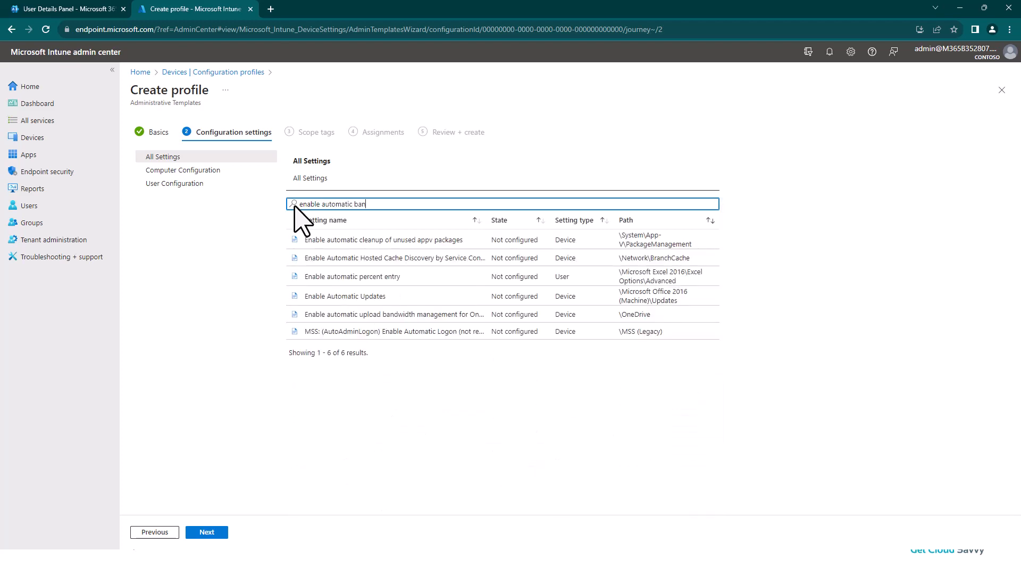
key("BackSpace")
key("BackSpace")
key("BackSpace")
type("upl")
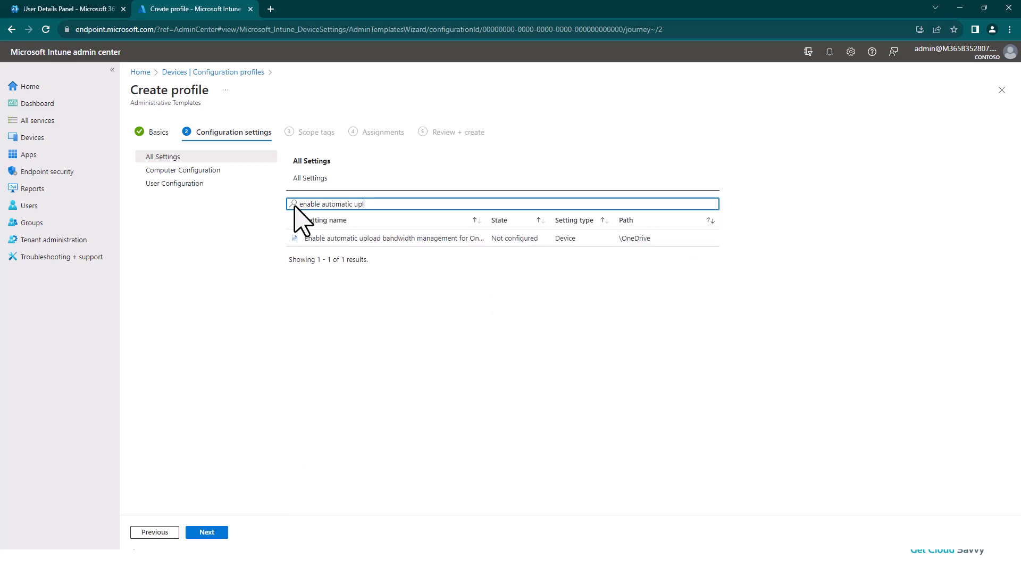
- Enable the OneDrive setting "Enable automatic upload bandwidth management"
left_click(381, 244)
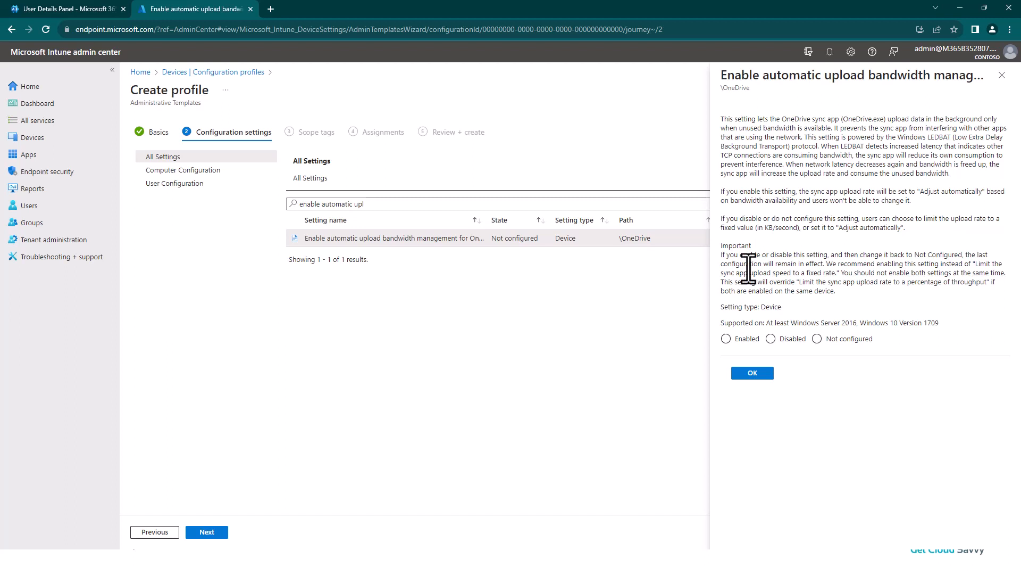
left_click(727, 339)
left_click(752, 373)
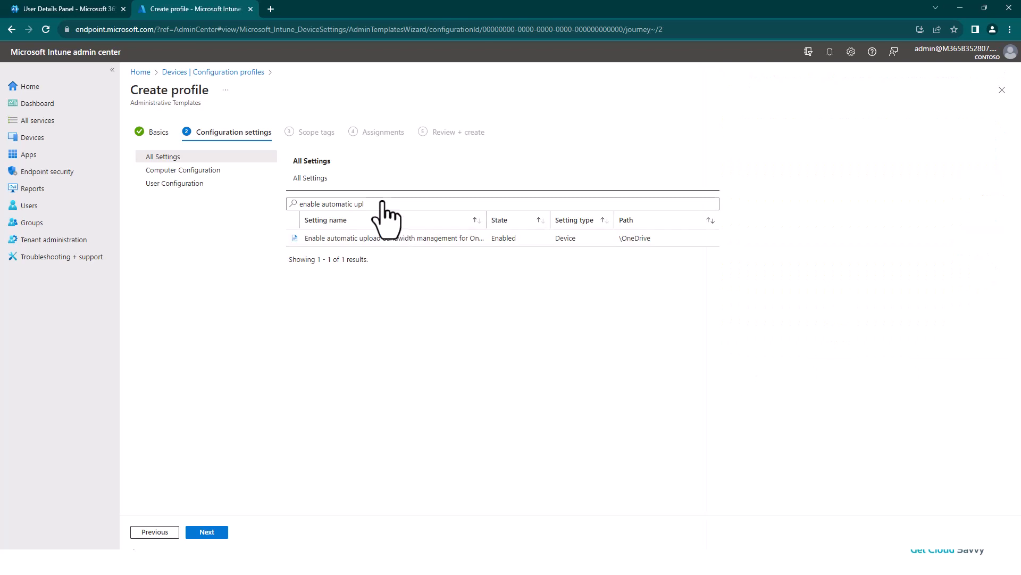
- Replace the settings filter with "prompt users when they"
left_click_drag(365, 204, 258, 204)
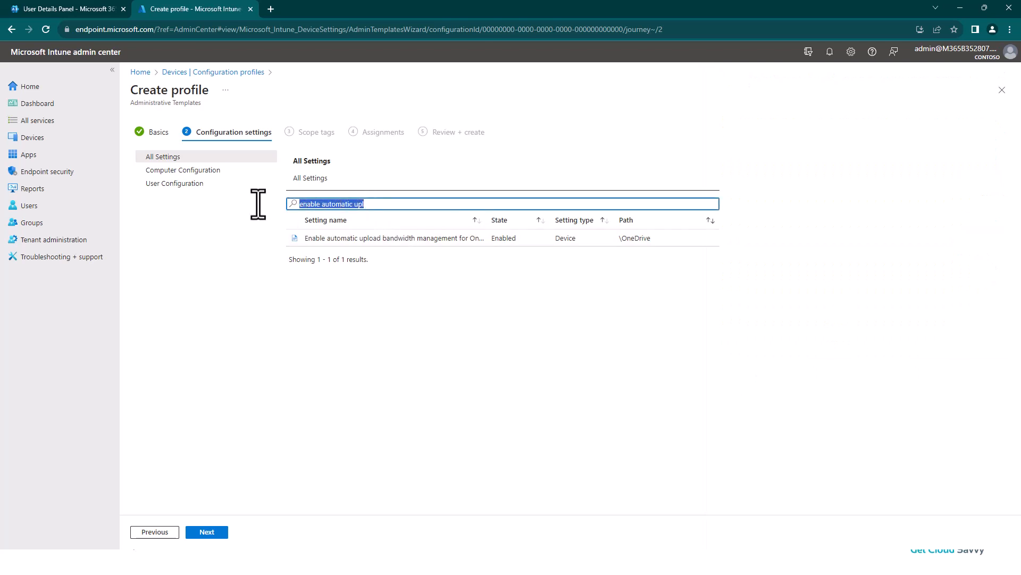
key("BackSpace")
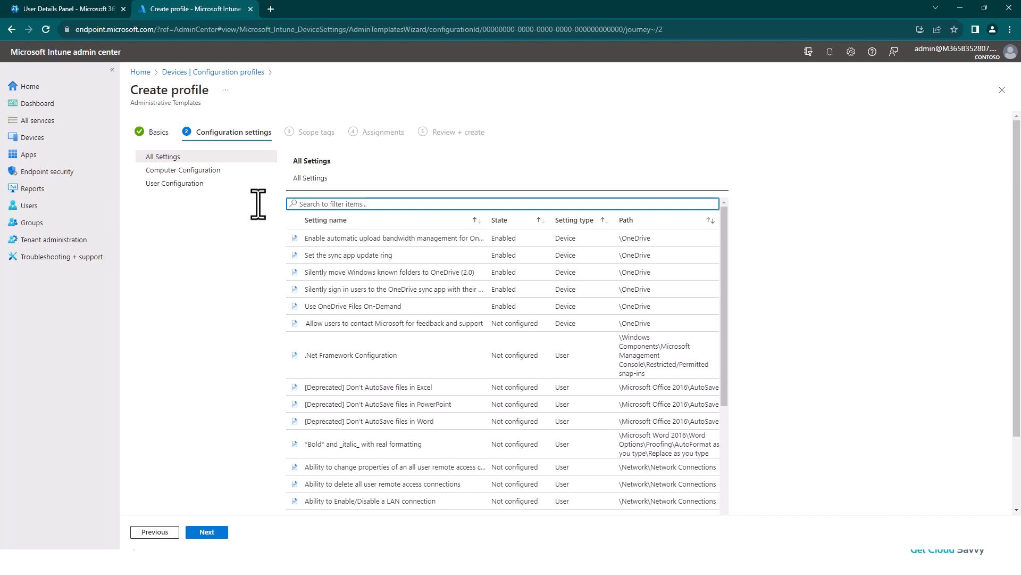
type("prompt")
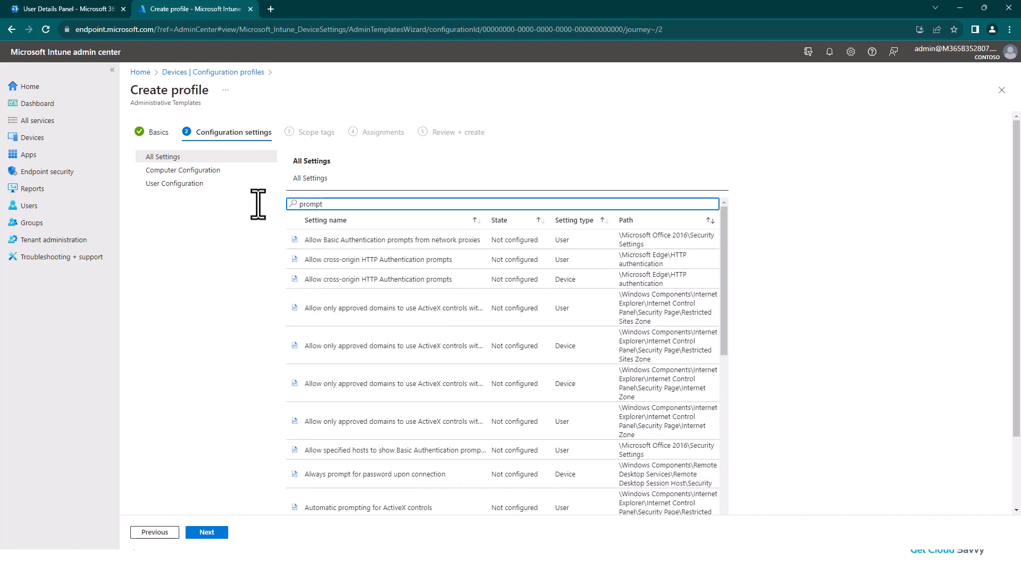
type(" users when they")
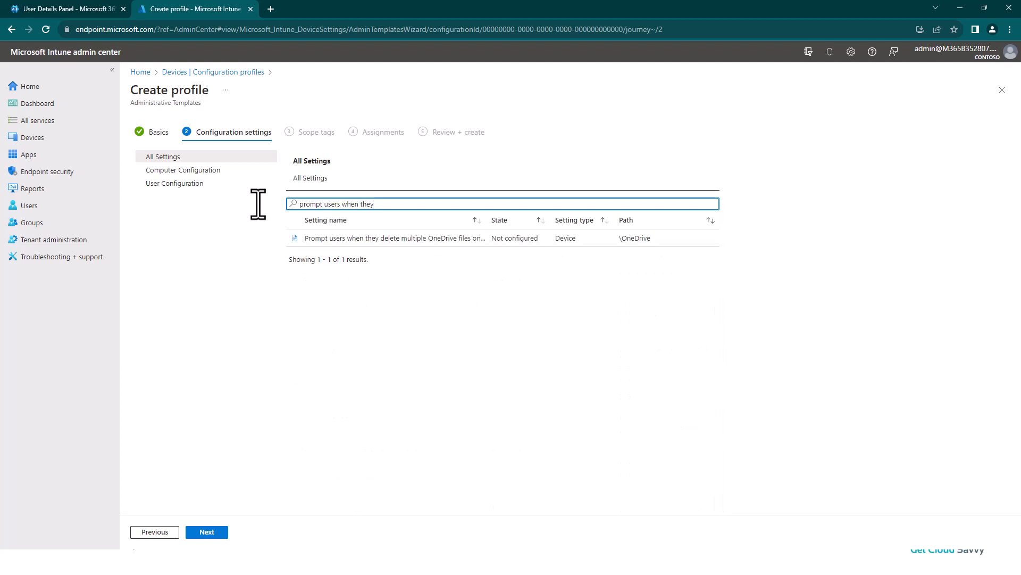
- Enable the prompt for users who delete multiple OneDrive files and set the number of files to 10
left_click(438, 239)
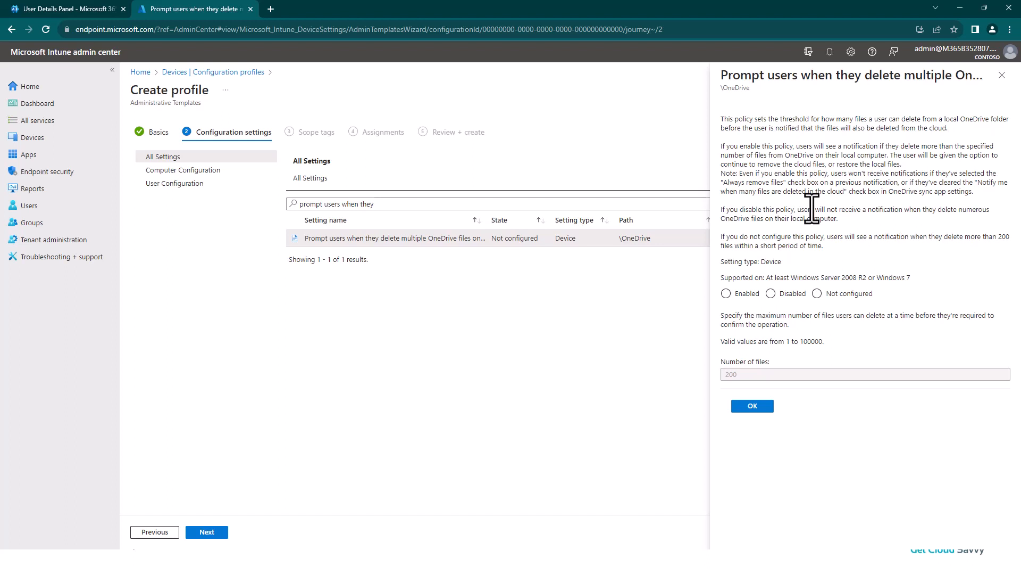
left_click(735, 295)
double_click(748, 381)
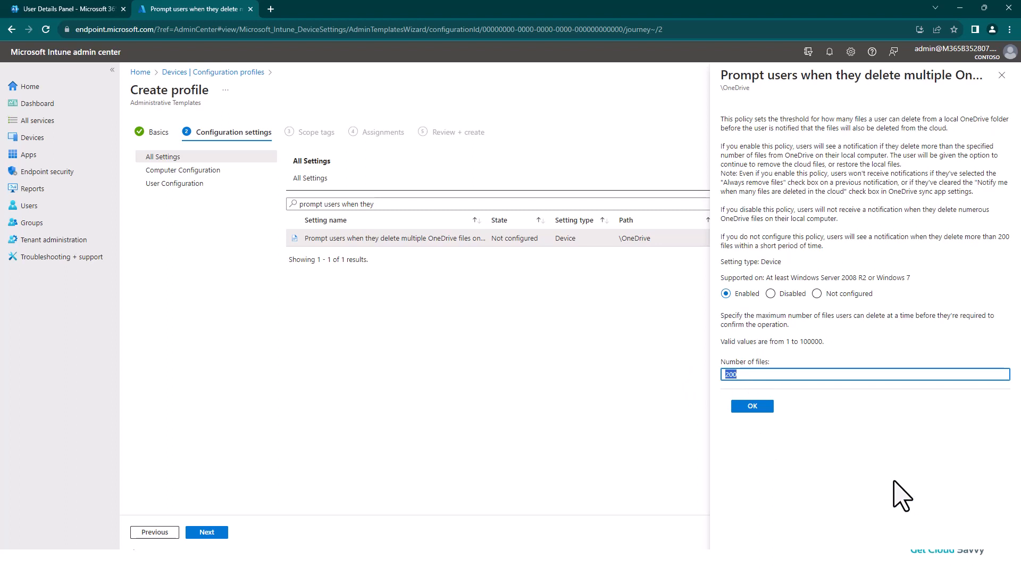
type("10")
left_click(752, 405)
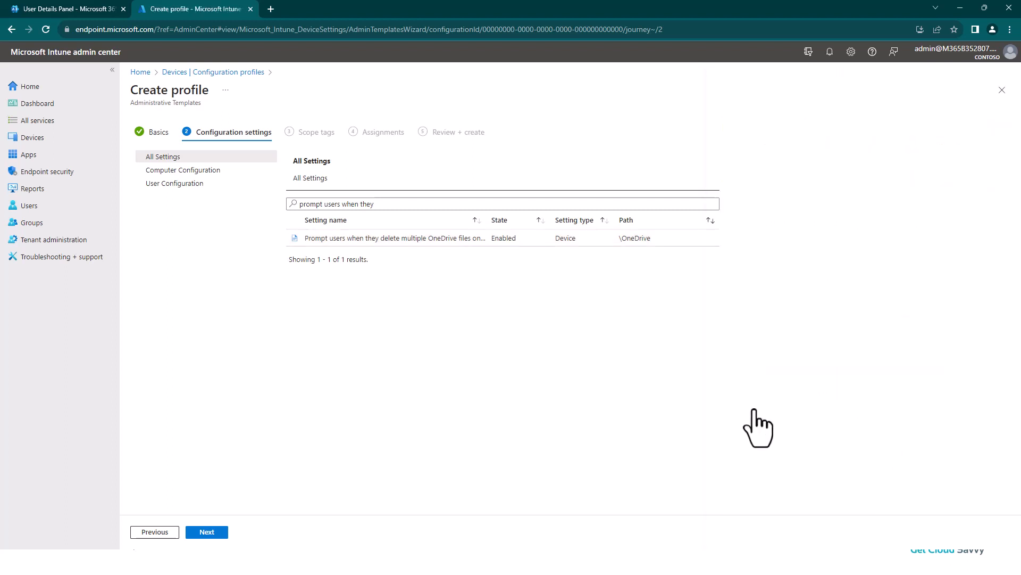
- Replace the settings filter with "require users" to find the delete confirmation setting
left_click_drag(375, 204, 343, 204)
key("ctrl+a")
key("BackSpace")
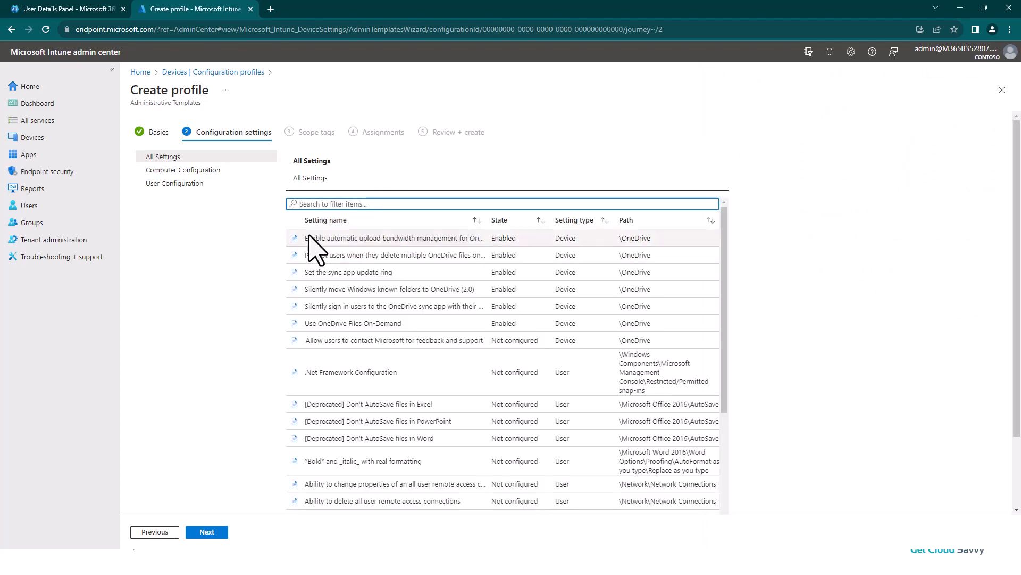
type("requi")
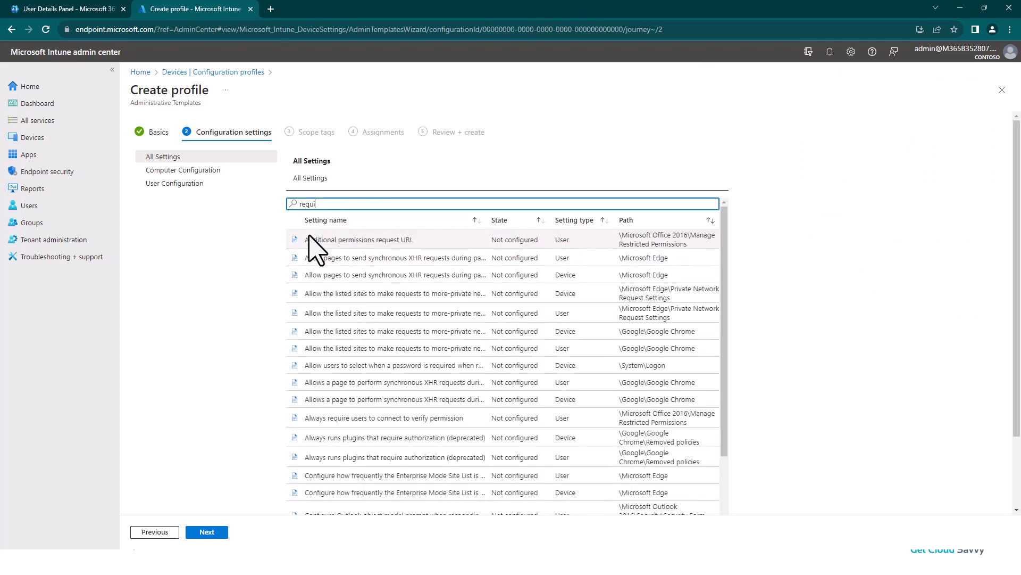
type("re users")
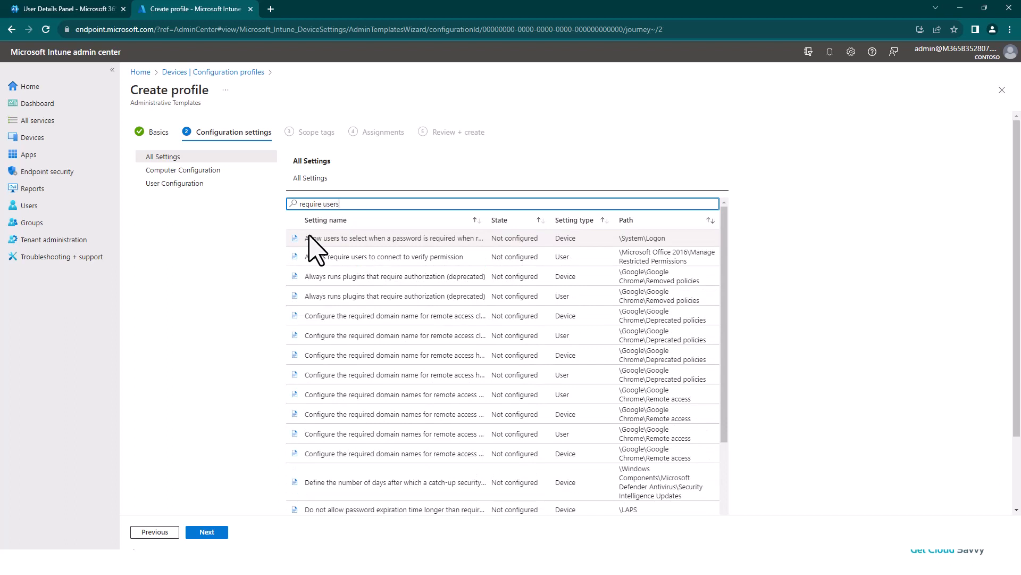
type(" con")
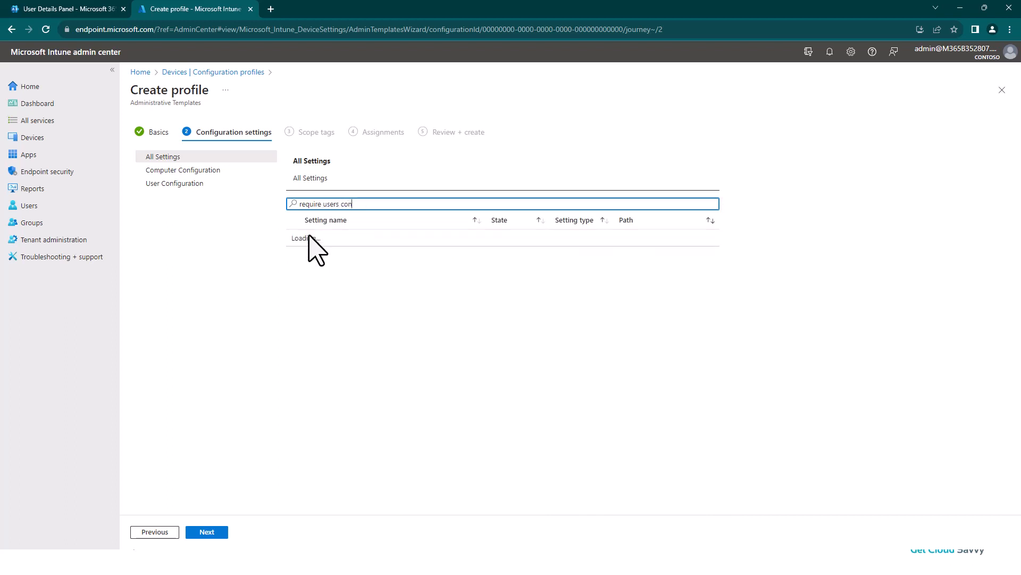
key("BackSpace")
key("BackSpace")
key("BackSpace")
key("BackSpace")
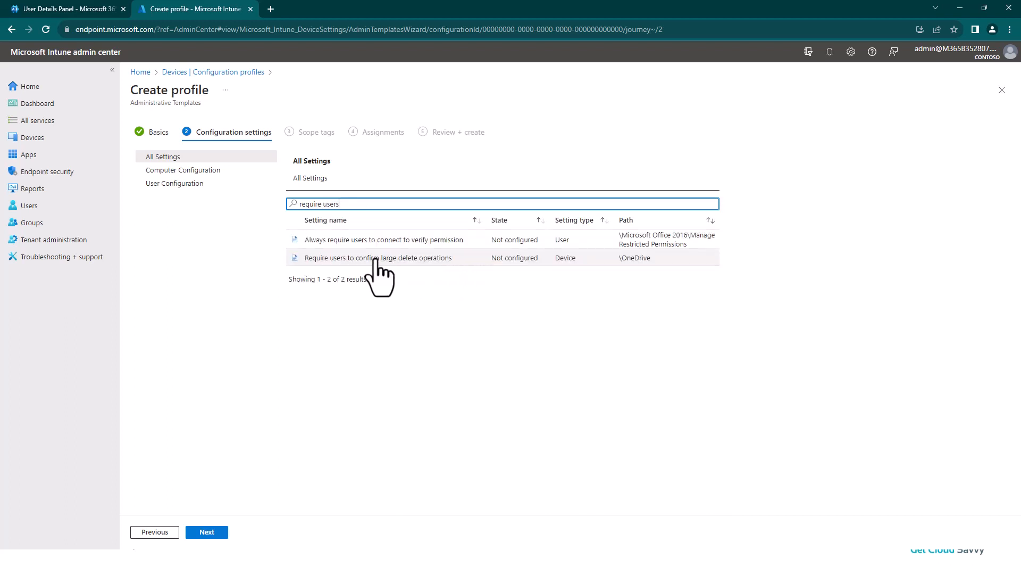
- Enable "Require users to confirm large delete operations" and clear the settings filter
left_click(415, 260)
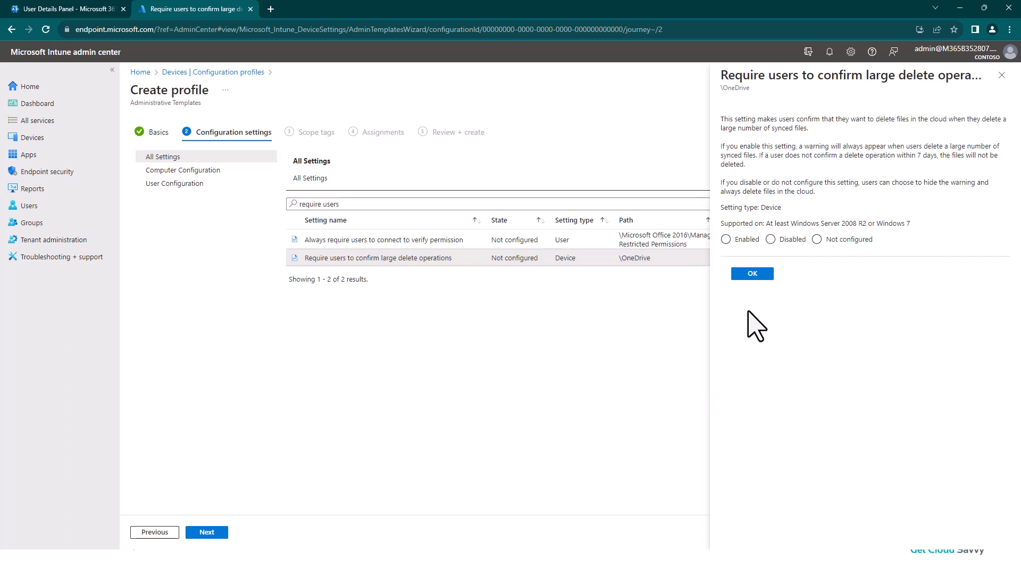
left_click(726, 240)
left_click(753, 273)
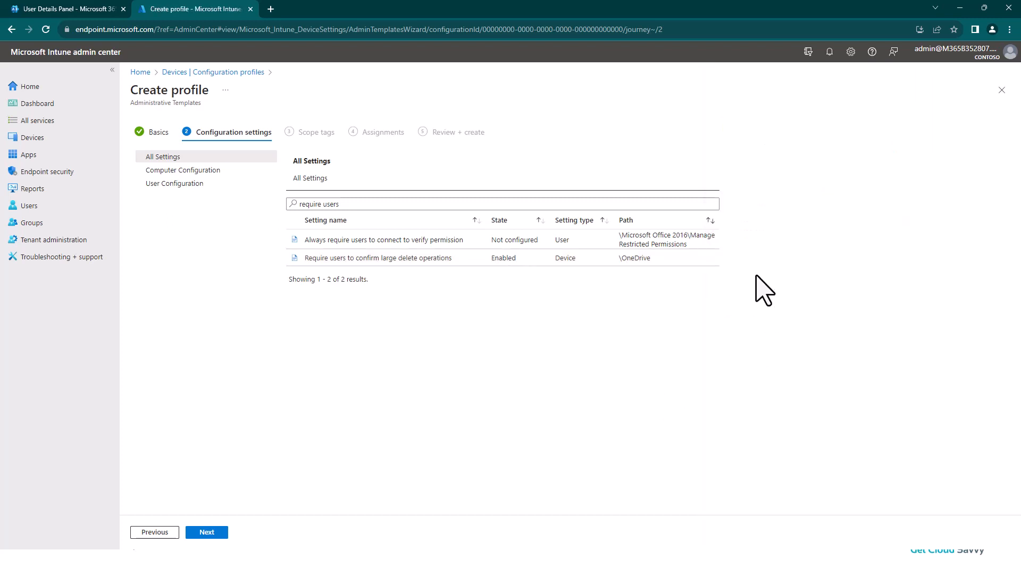
left_click_drag(340, 204, 274, 203)
key("BackSpace")
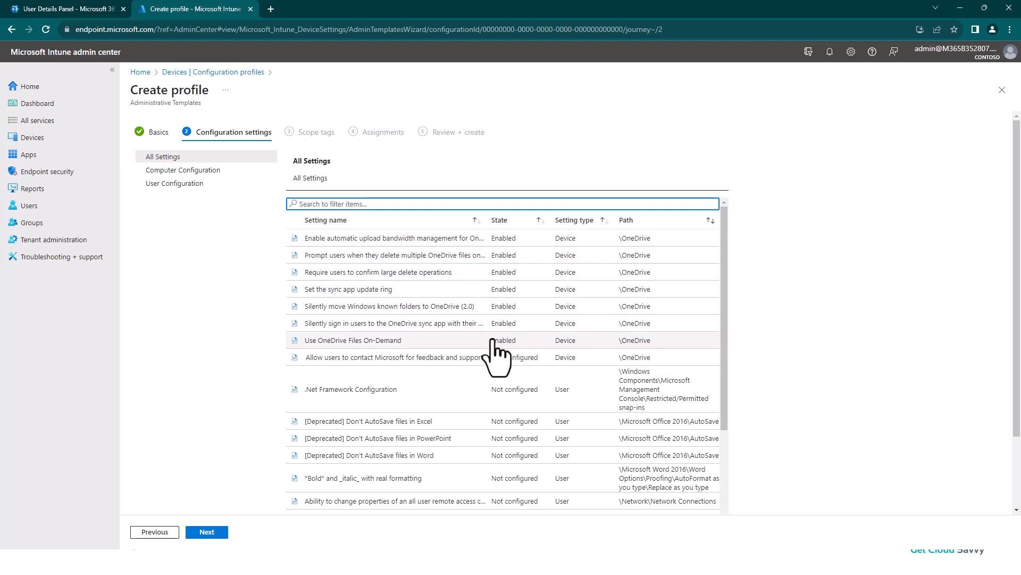
- Keep the default scope tag, assign the OneDrive profile to all devices, and create it
left_click(204, 533)
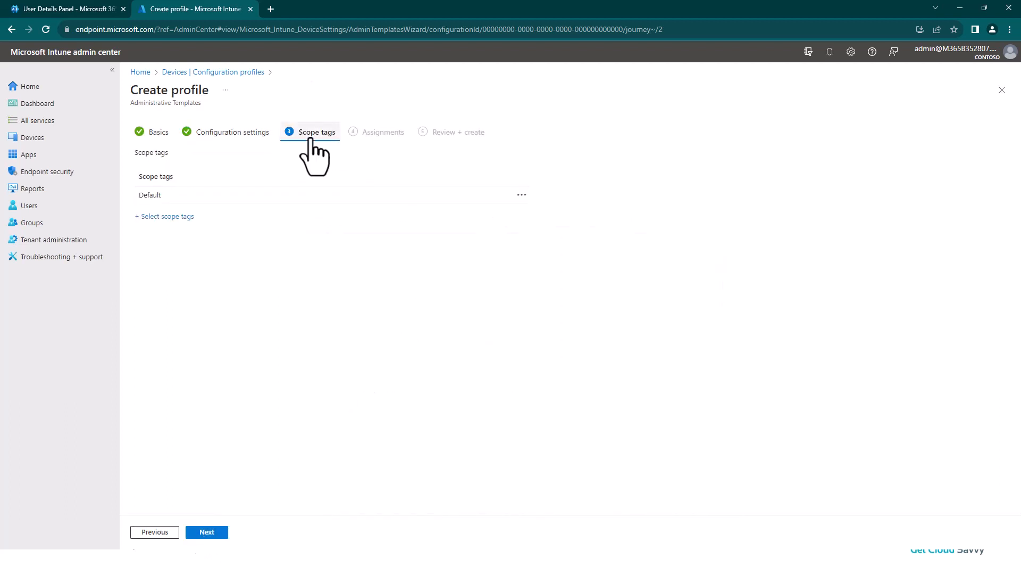
left_click(204, 533)
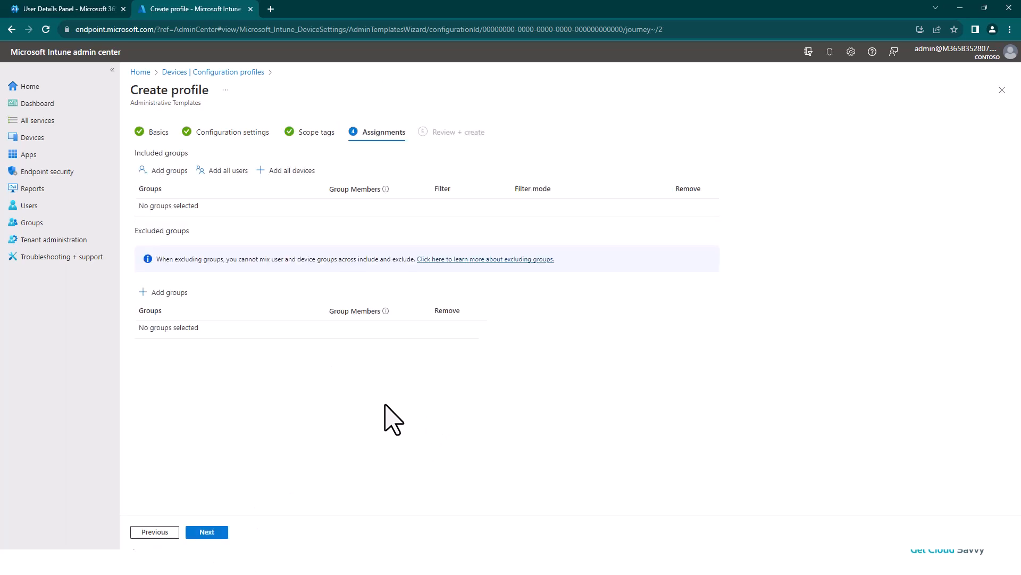
left_click(290, 171)
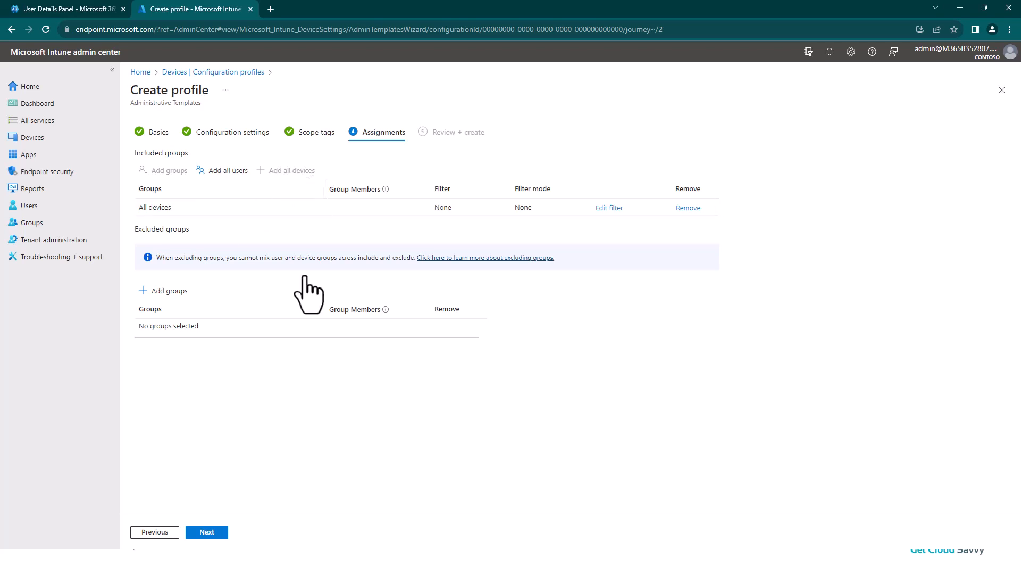
left_click(212, 532)
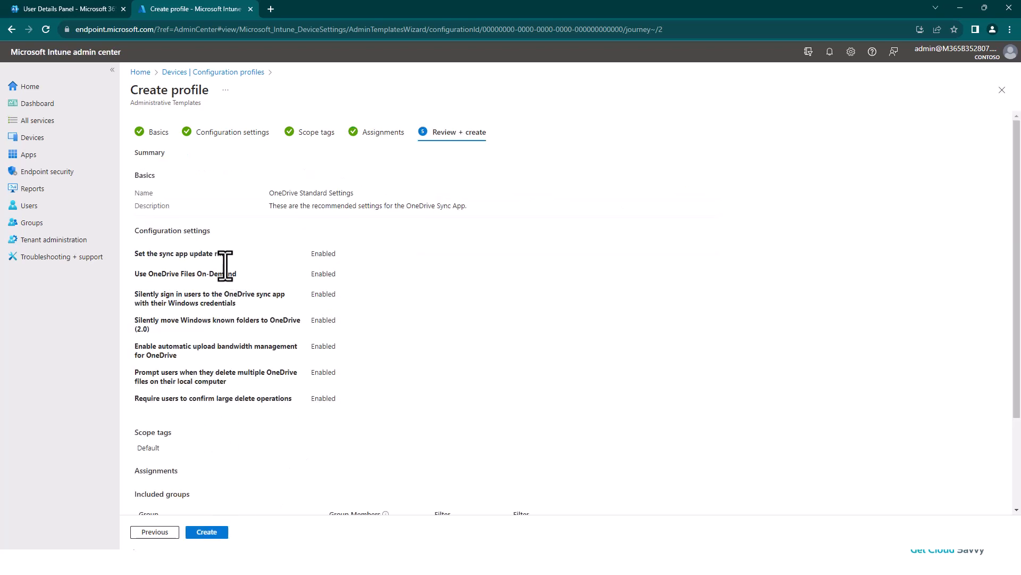
left_click(209, 532)
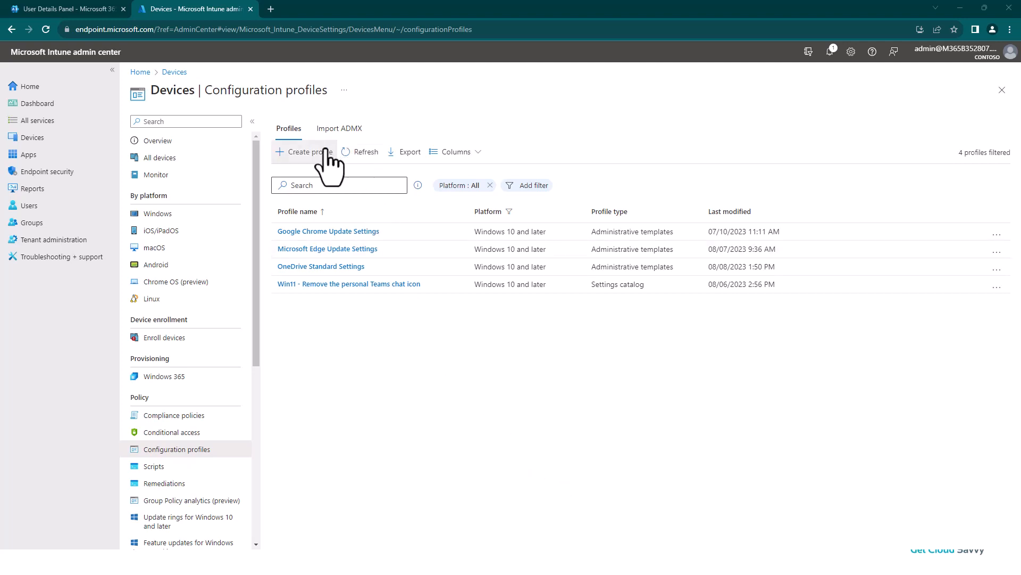
- Start a new configuration profile for Windows 10 and later using the Settings catalog profile type
left_click(308, 152)
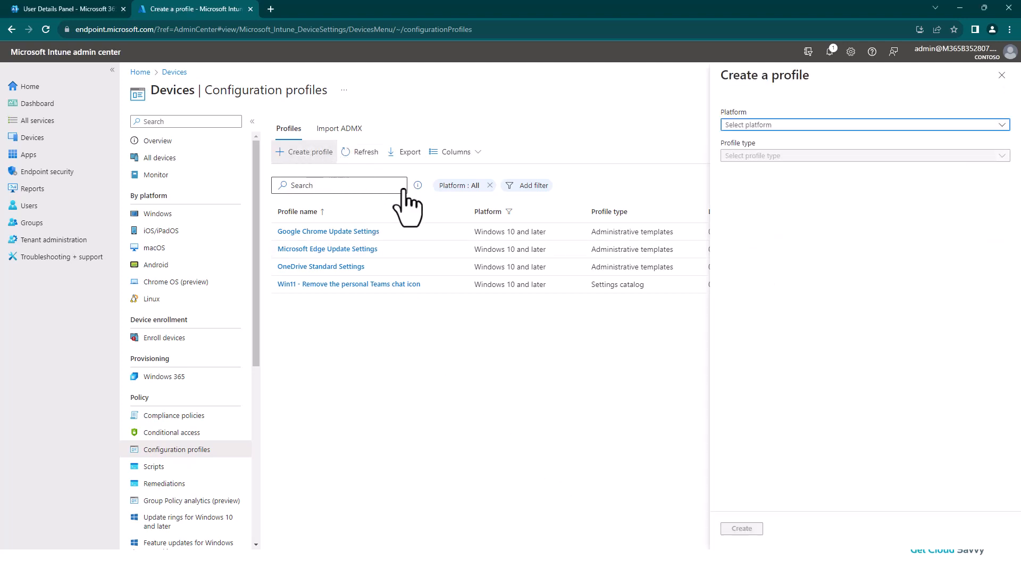
left_click(784, 125)
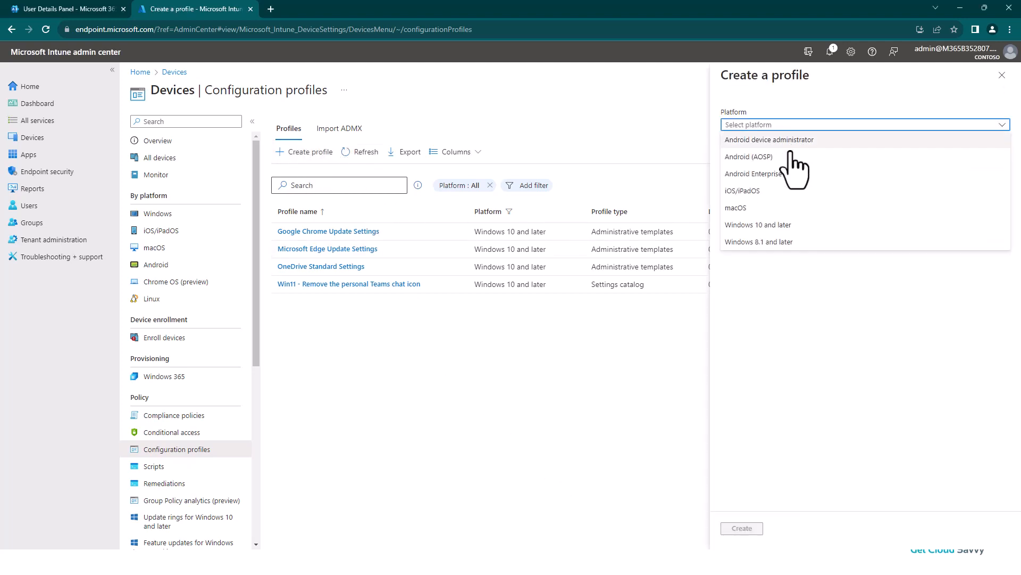
left_click(760, 226)
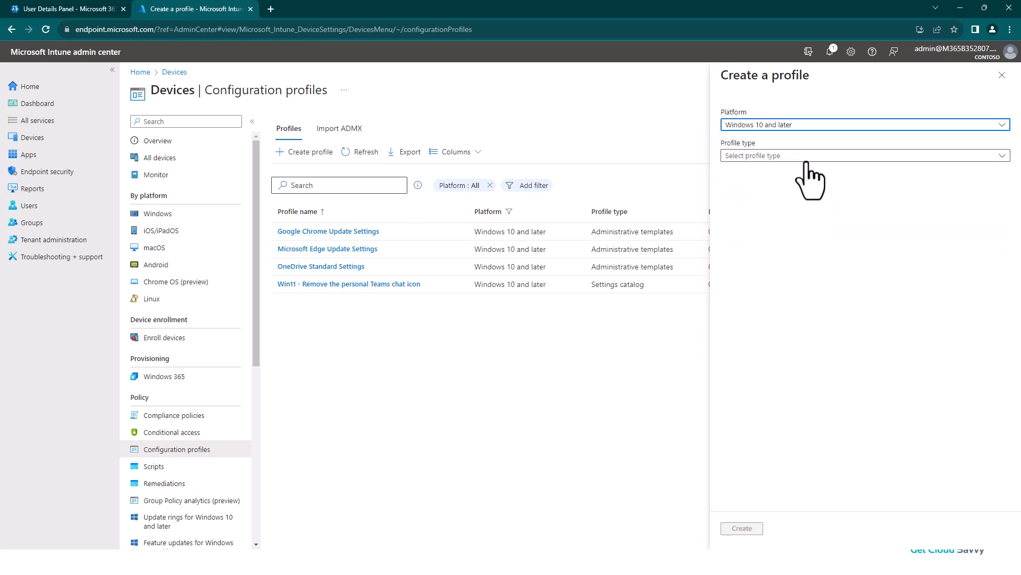
left_click(785, 156)
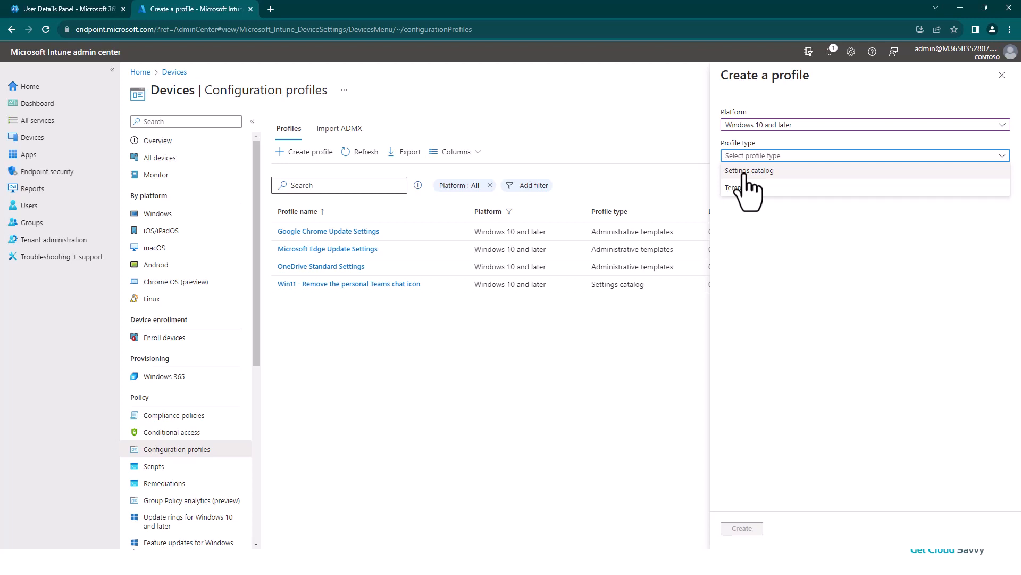
left_click(745, 172)
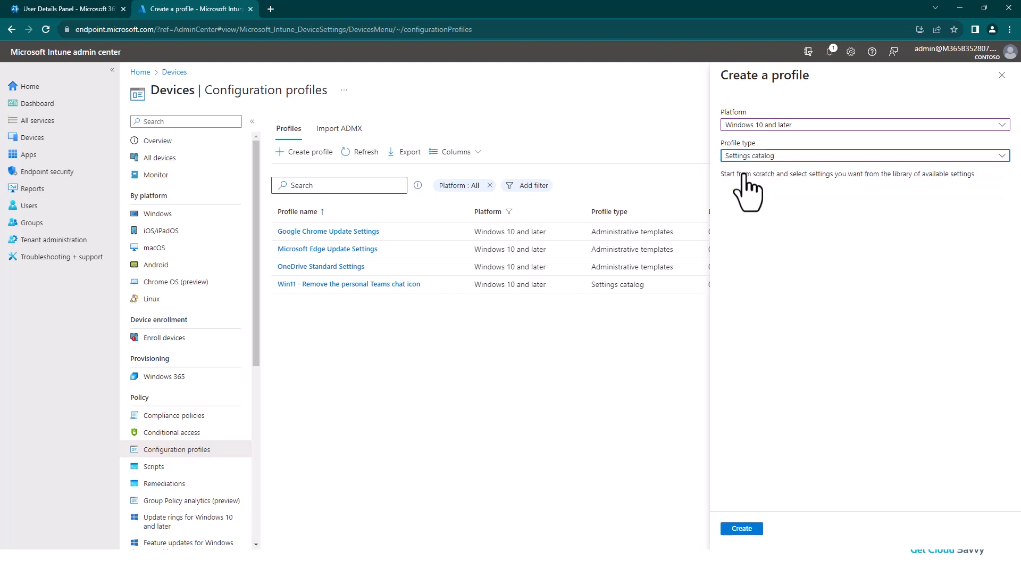
left_click(743, 528)
- Name the new profile "Storage Sense Standard Settings"
left_click(275, 154)
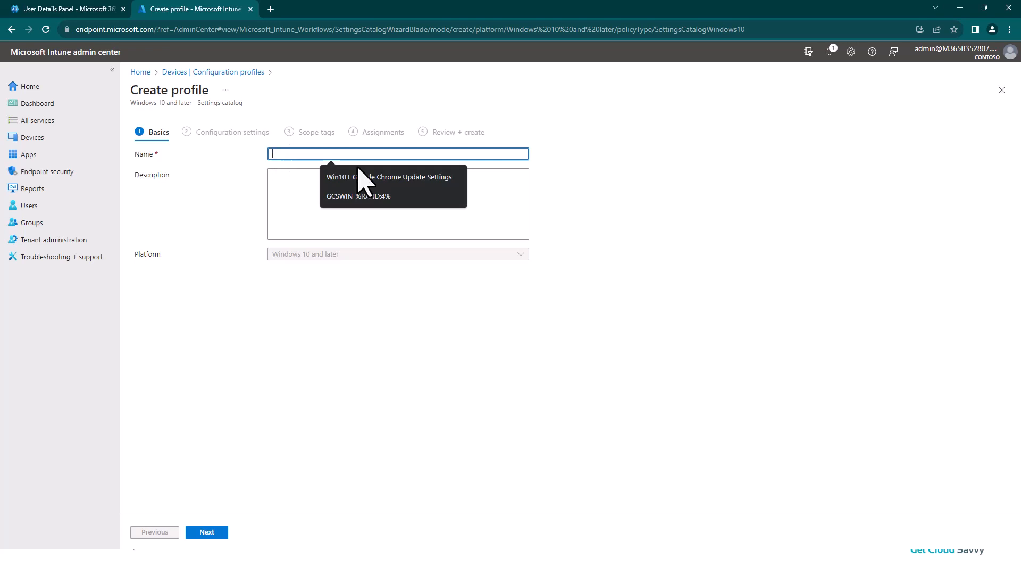
type("St")
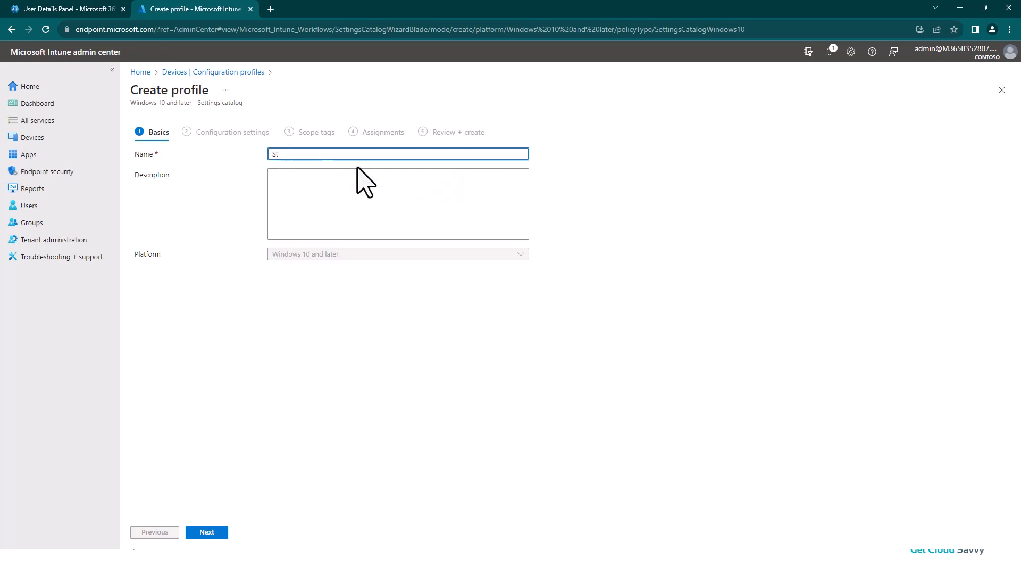
type("orage Sense Standard Settings")
key("Tab")
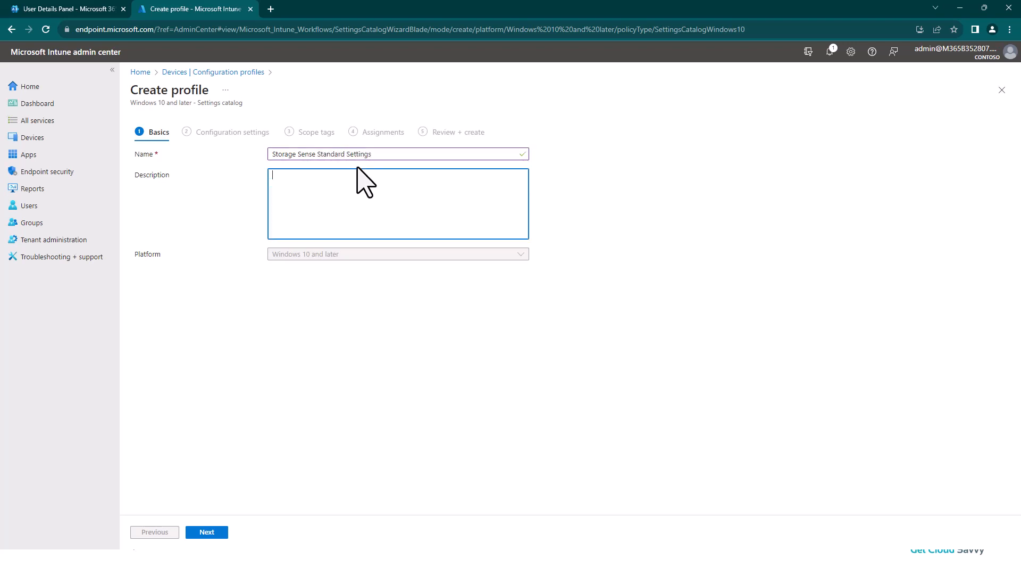
- Enter the description "These are the recommended Storage Sense settings alongside OneDrive Sync App." and continue to the configuration settings
type("These are the recoo")
type("mended Storage Sense settings ")
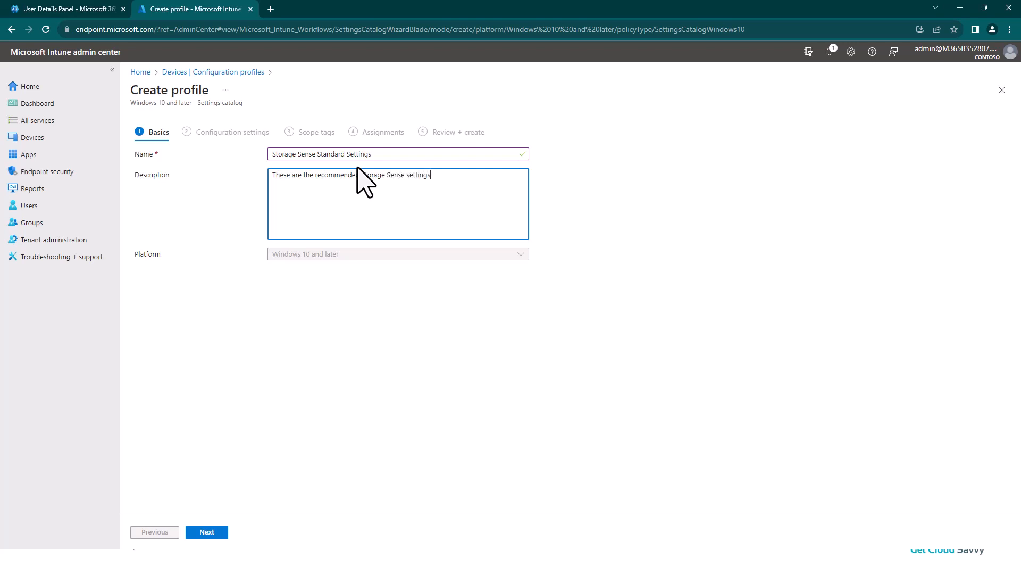
type("alongside OneDrive Sync App.")
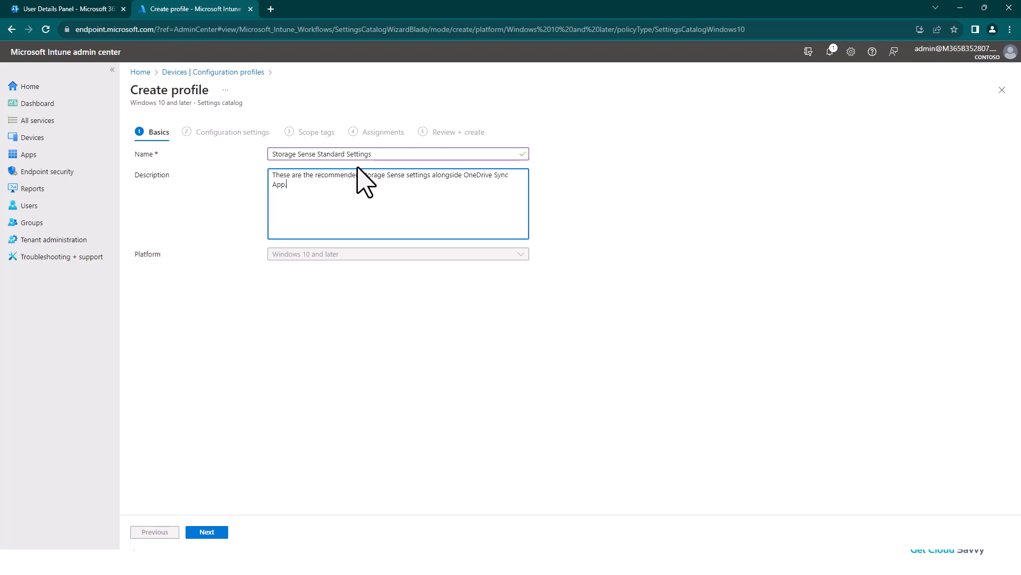
left_click(207, 532)
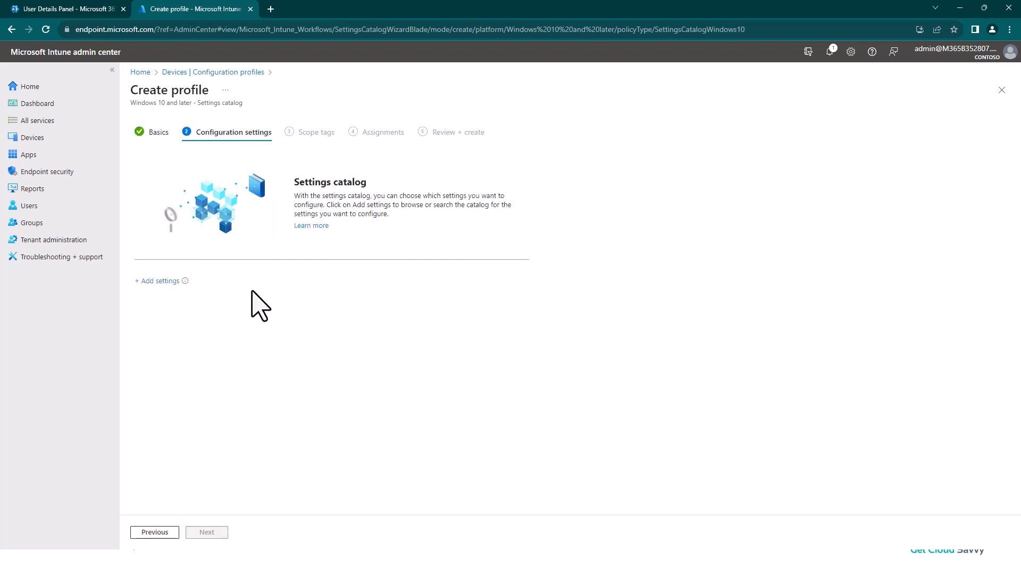
- Search the settings catalog for "storage" and add all settings from the Storage category to the profile
left_click(162, 282)
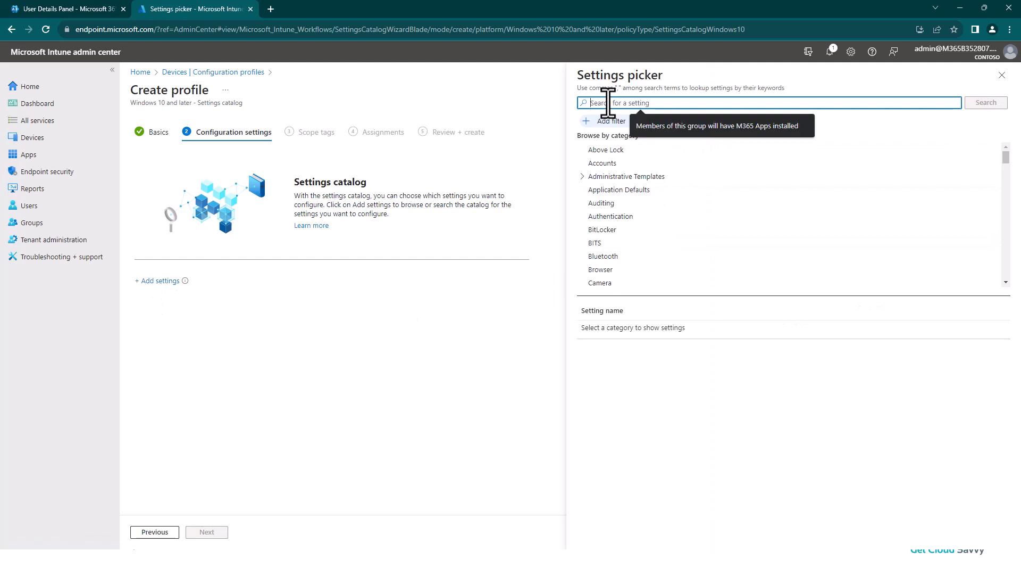
type("storage")
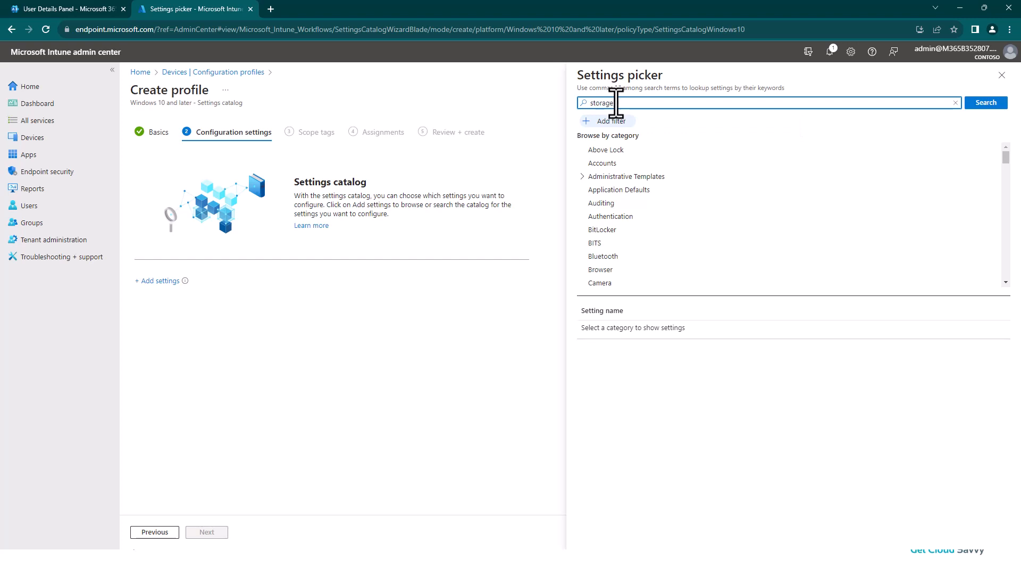
left_click(982, 105)
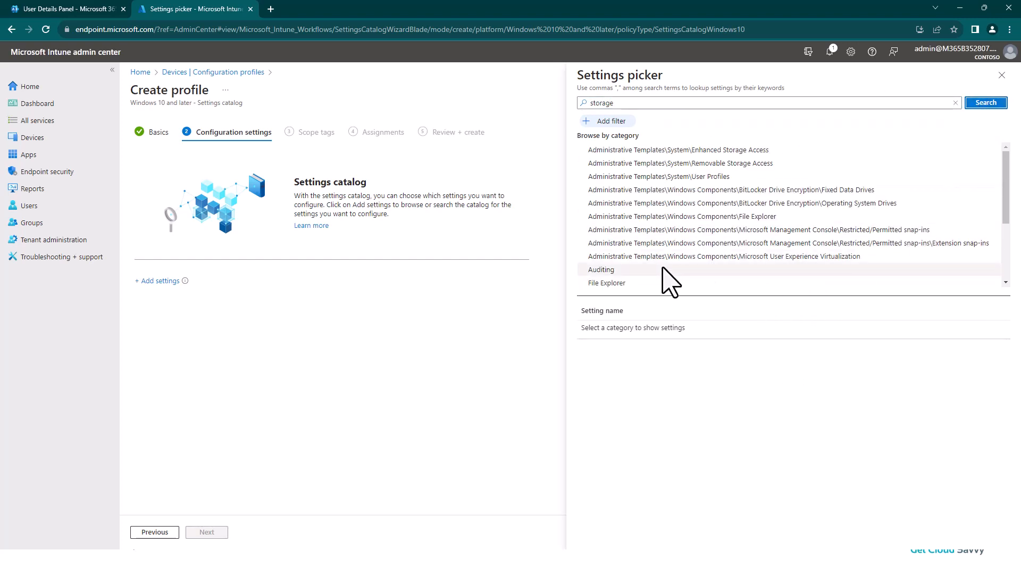
scroll(633, 274, "down", 2)
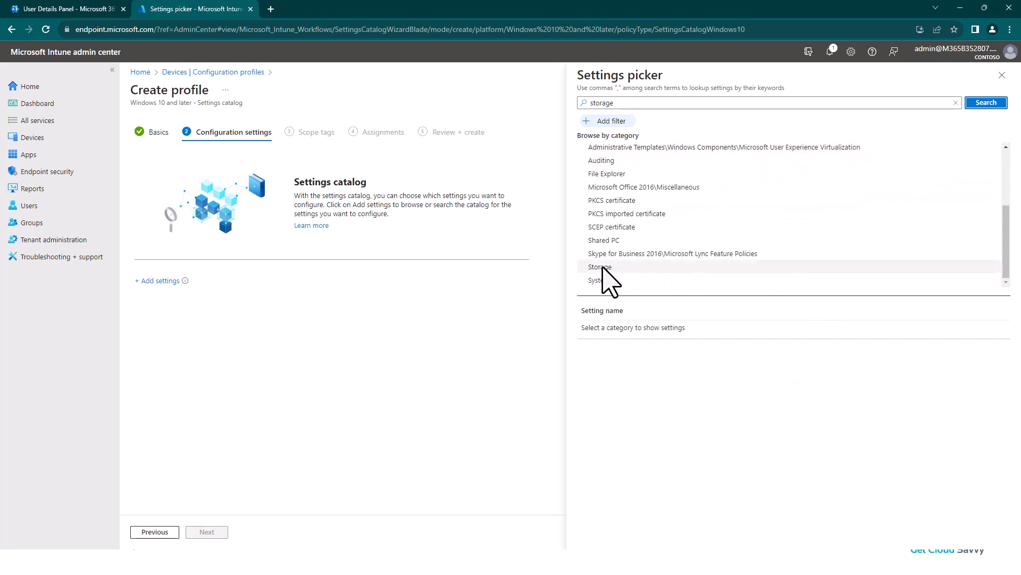
left_click(609, 267)
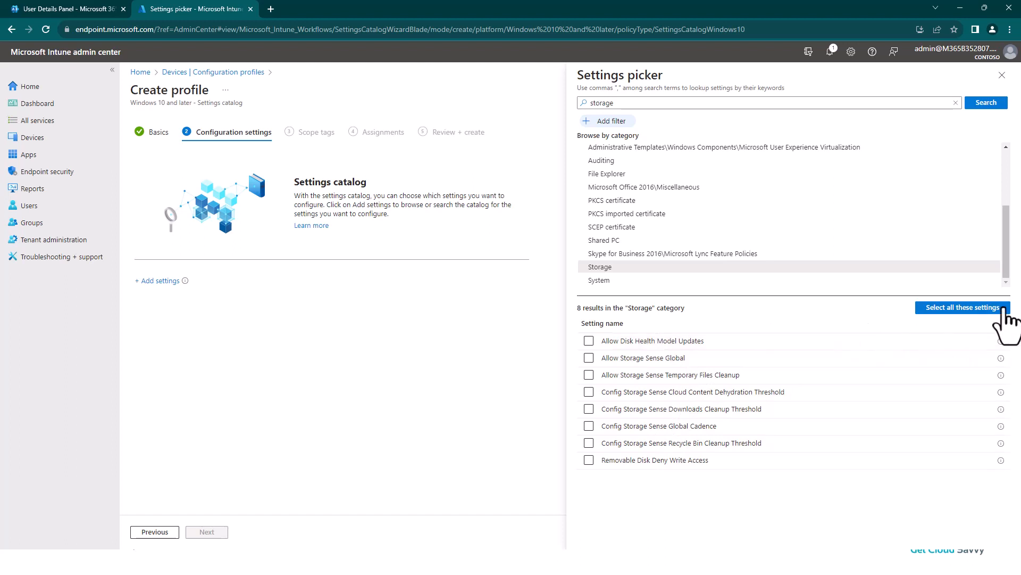
left_click(963, 308)
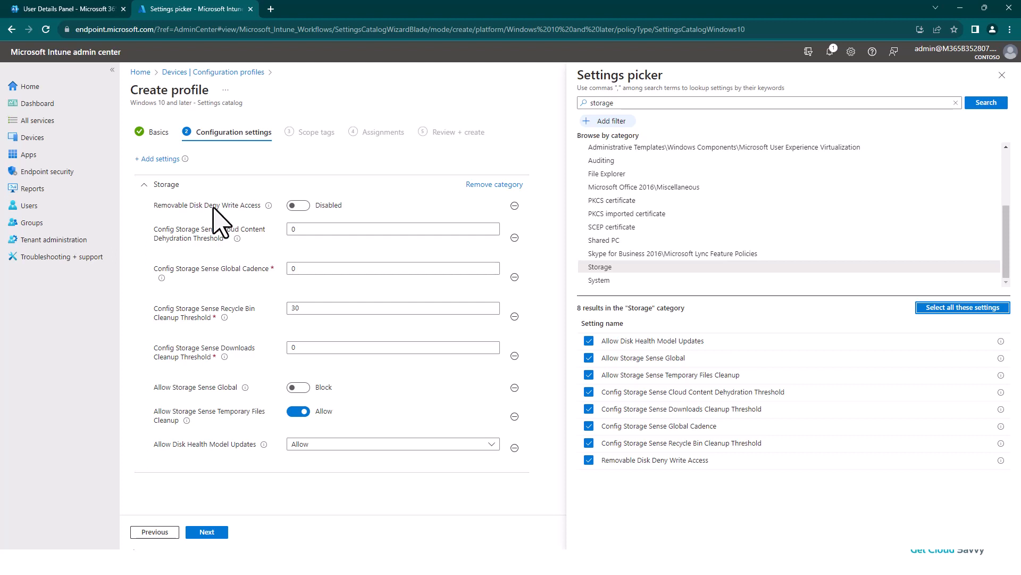
- Set Removable Disk Deny Write Access to not configured and the Storage Sense Cloud Content Dehydration Threshold to 30
left_click(514, 206)
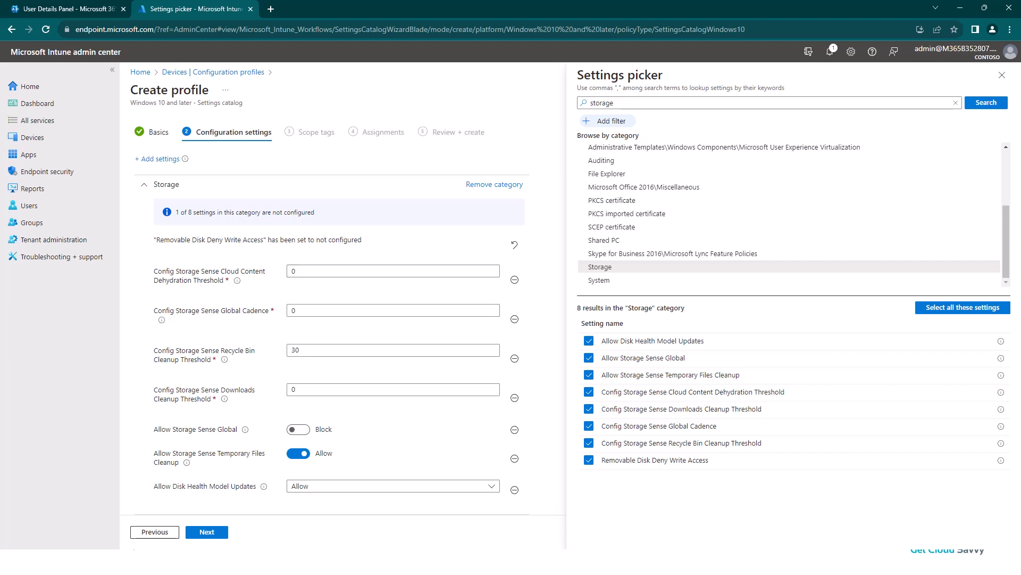
left_click(317, 274)
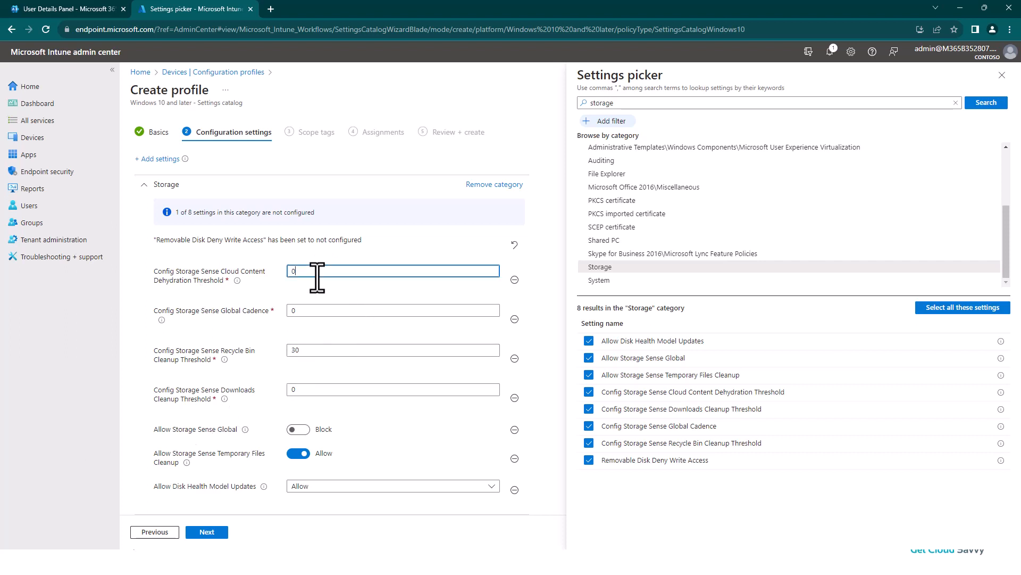
key("BackSpace")
type("30")
- Set the Storage Sense Global Cadence to 0 and the Downloads Cleanup Threshold to 30
left_click(308, 311)
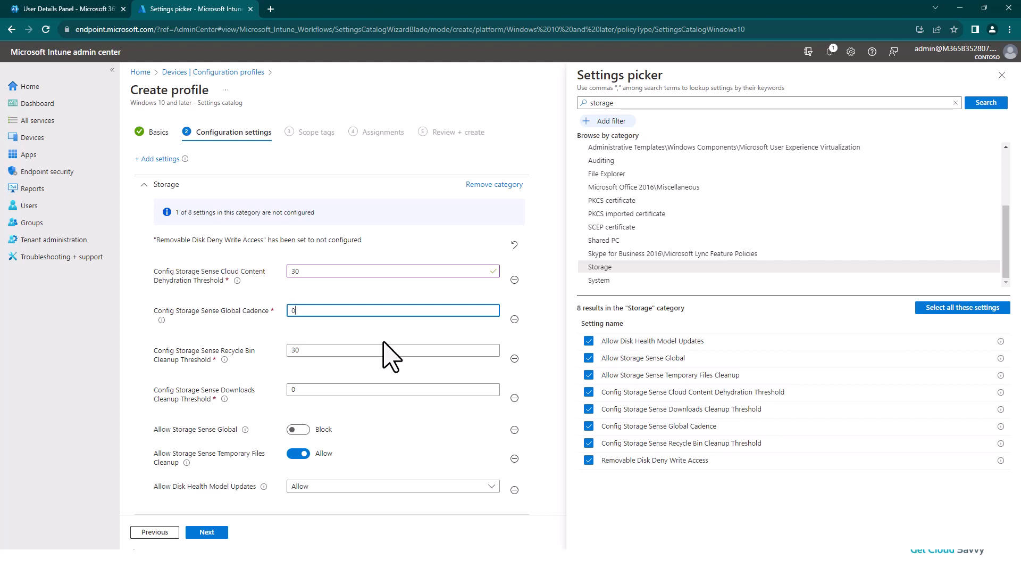
key("BackSpace")
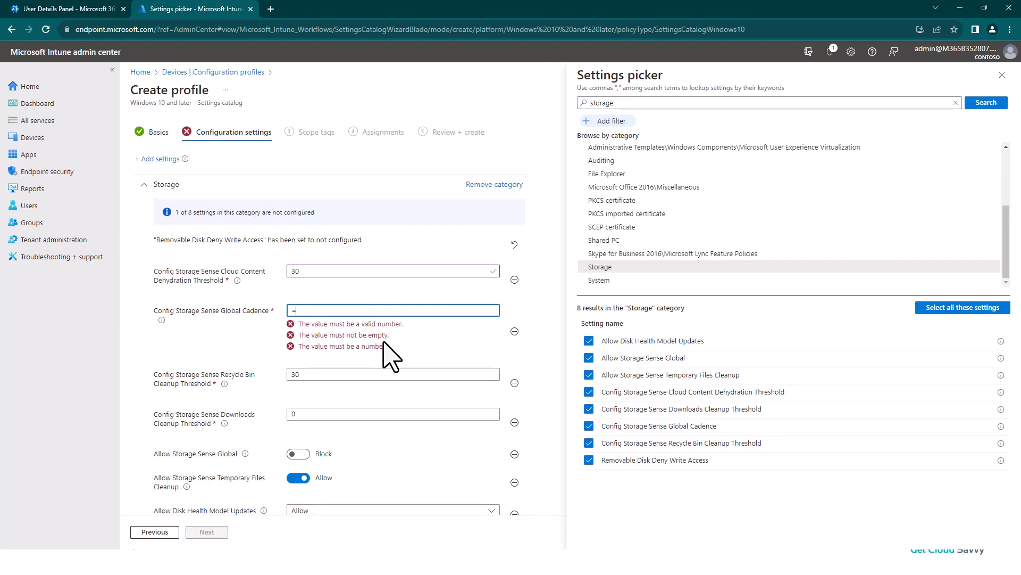
type("0")
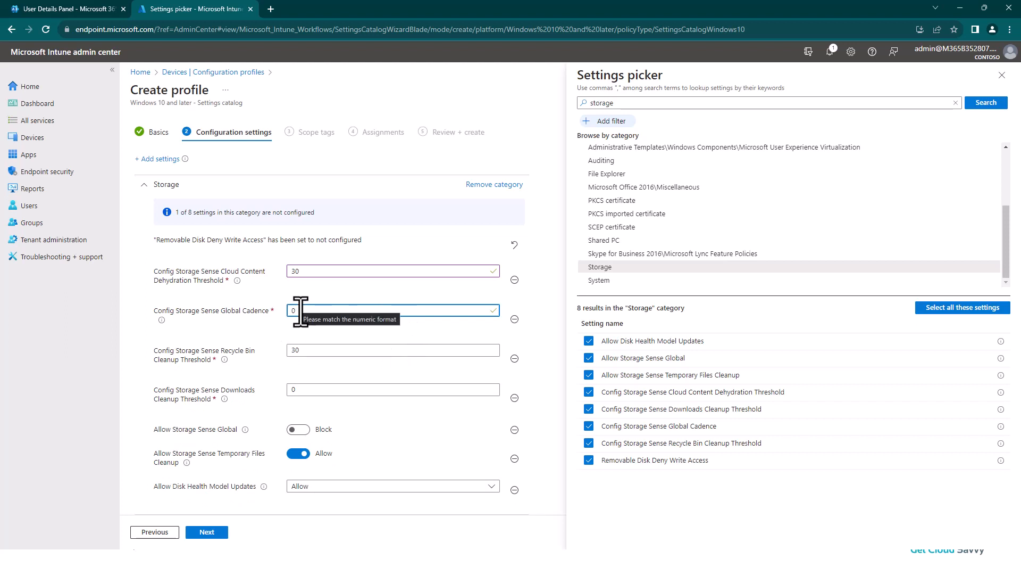
mouse_move(161, 321)
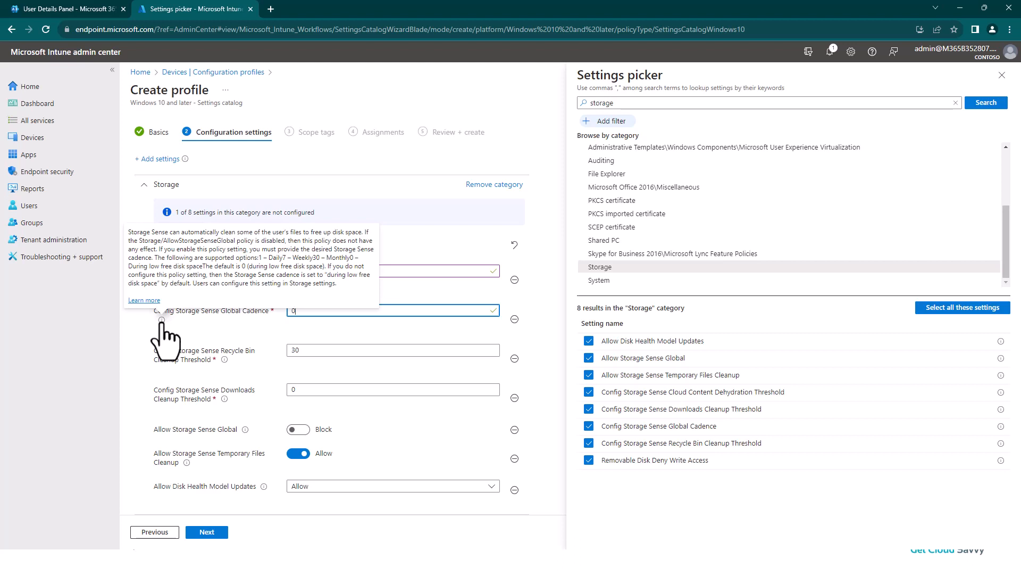
left_click(316, 351)
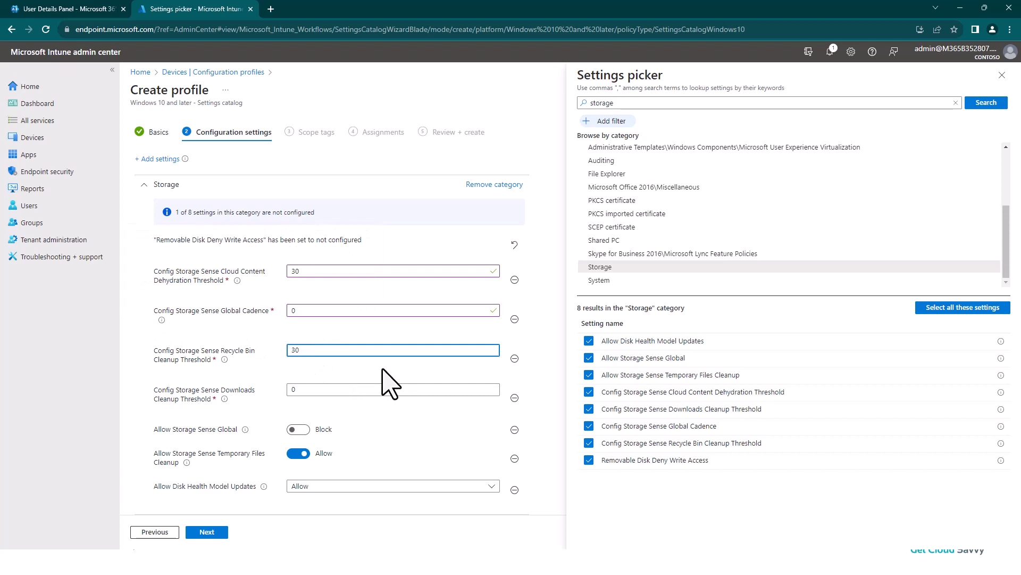
left_click(305, 390)
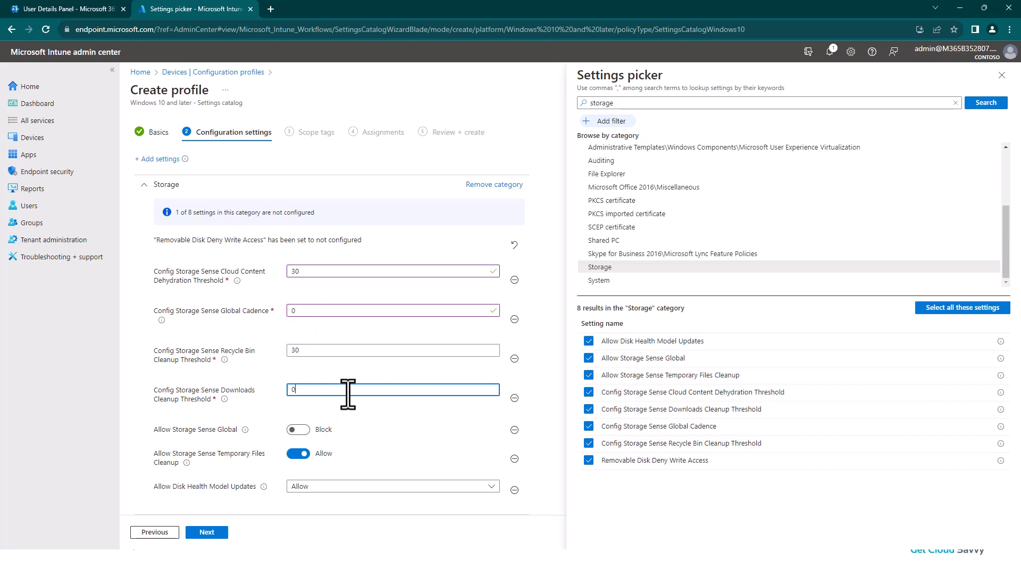
type("30")
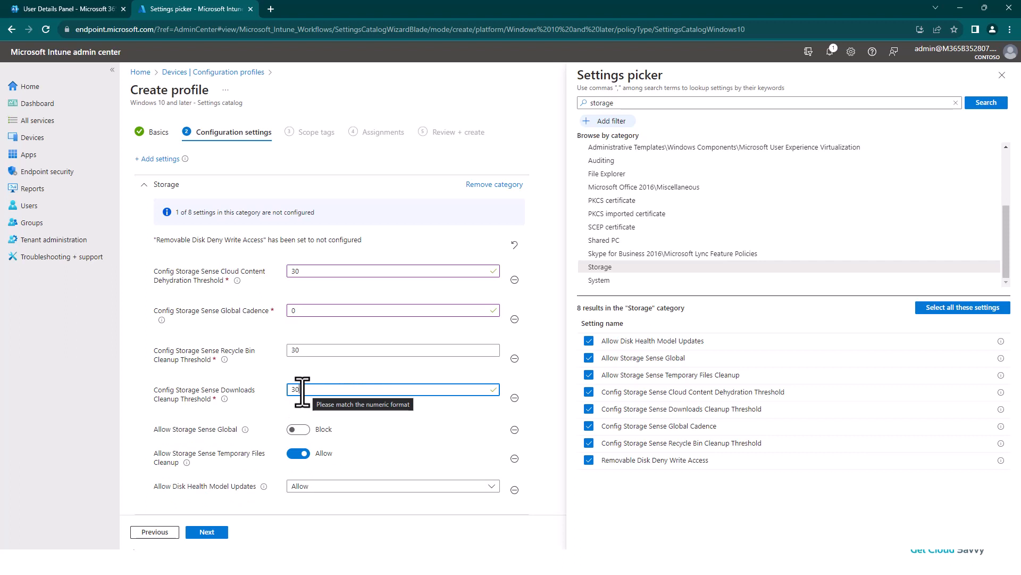
- Allow Storage Sense Global and set Allow Disk Health Model Updates to not configured, completing the configuration settings
left_click(293, 429)
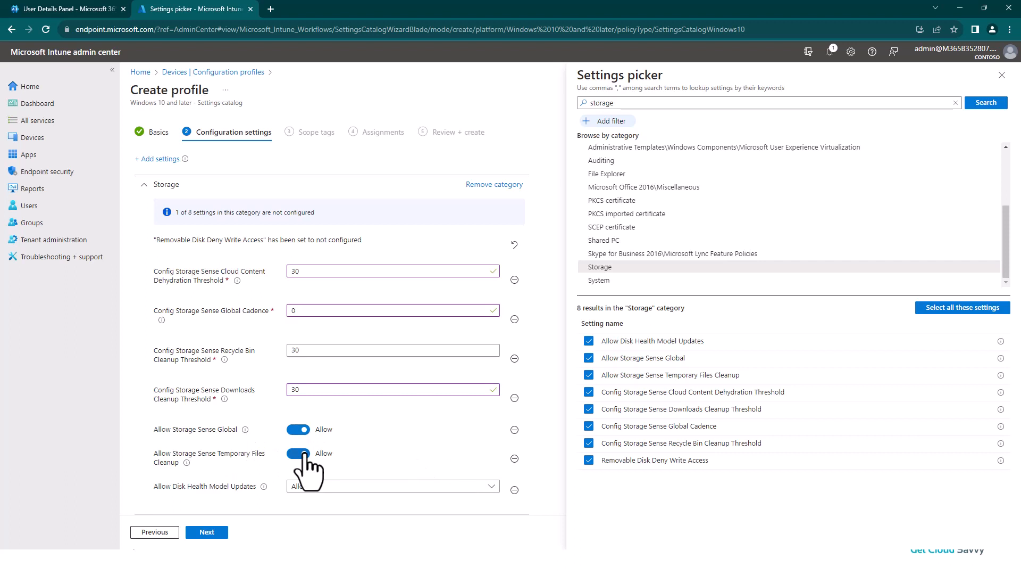
left_click(514, 490)
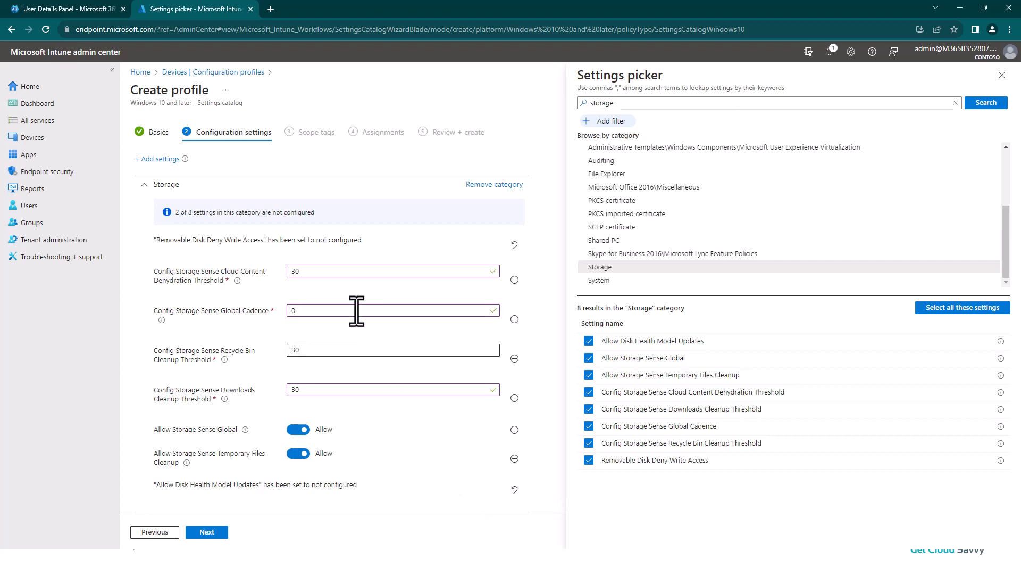
type("30")
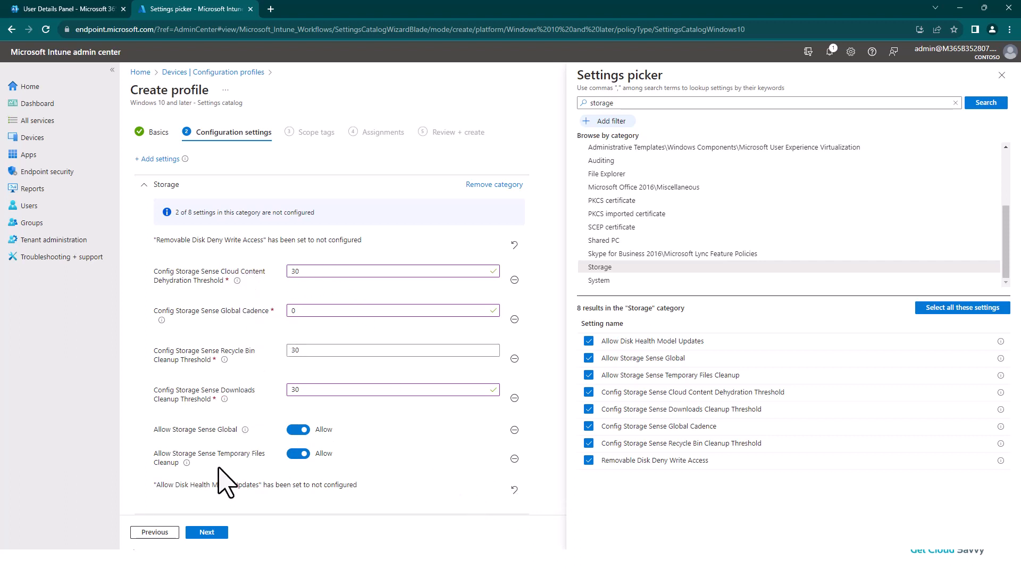
left_click(214, 535)
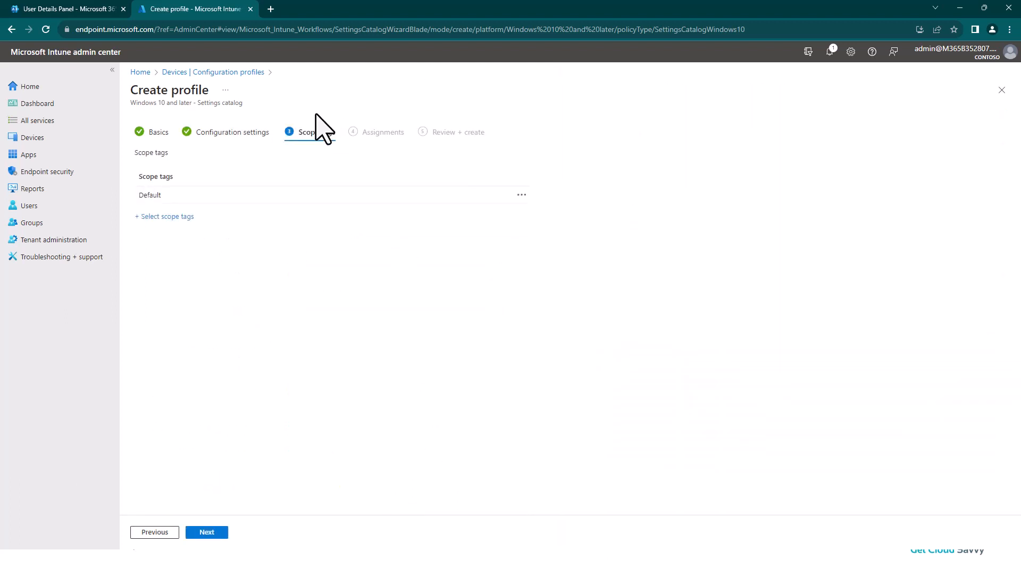
- Keep the default scope tag and assign the profile to all devices, completing the assignments
left_click(207, 532)
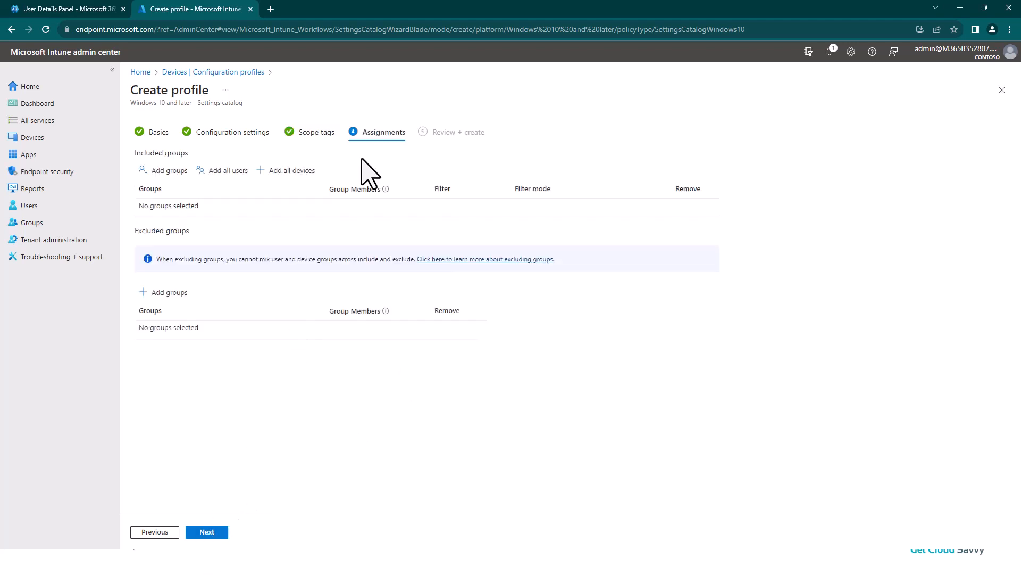
left_click(282, 172)
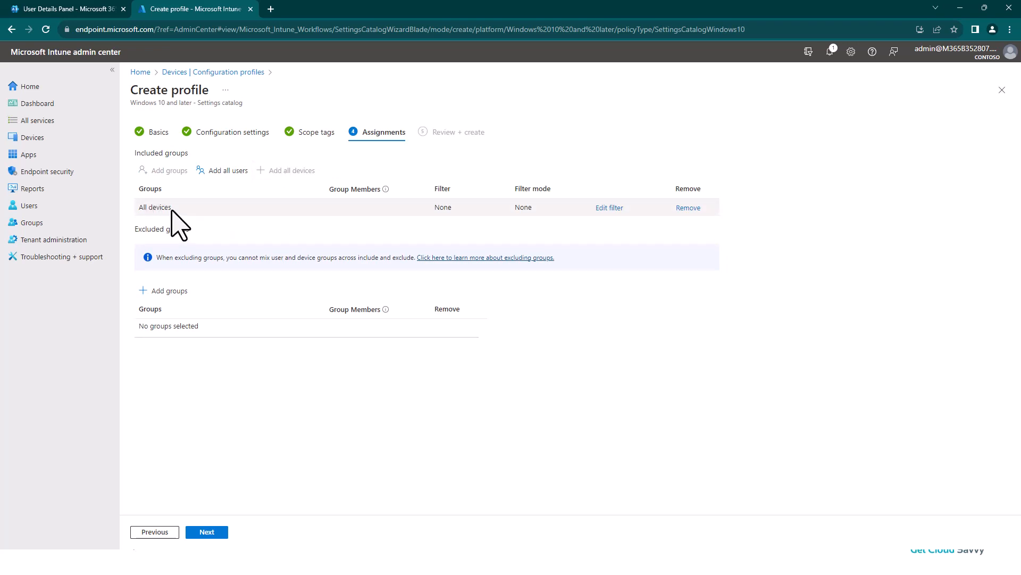
left_click(207, 532)
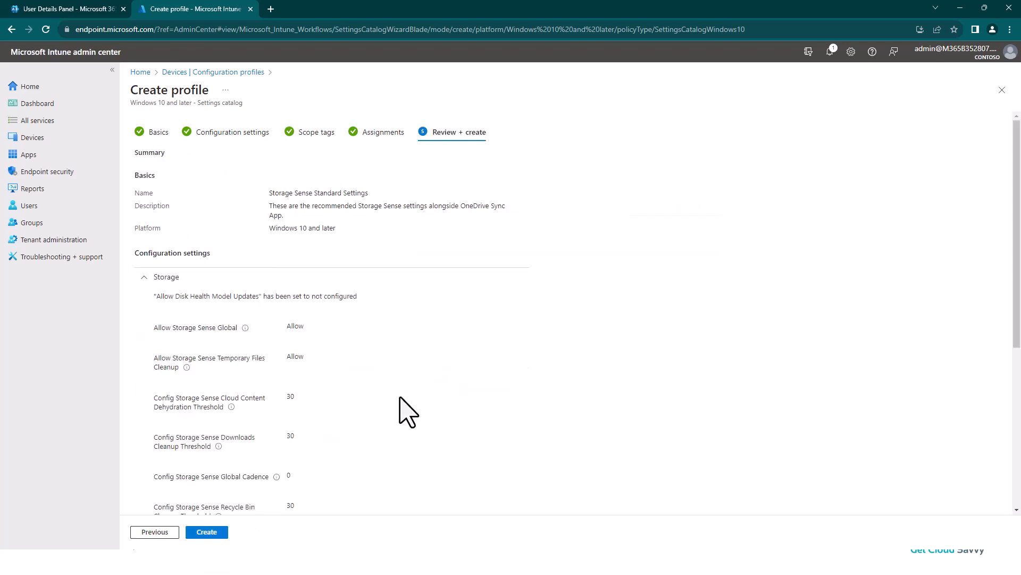
- Review the summary, create the Storage Sense Standard Settings profile, and refresh the configuration profiles list
scroll(325, 346, "down", 1)
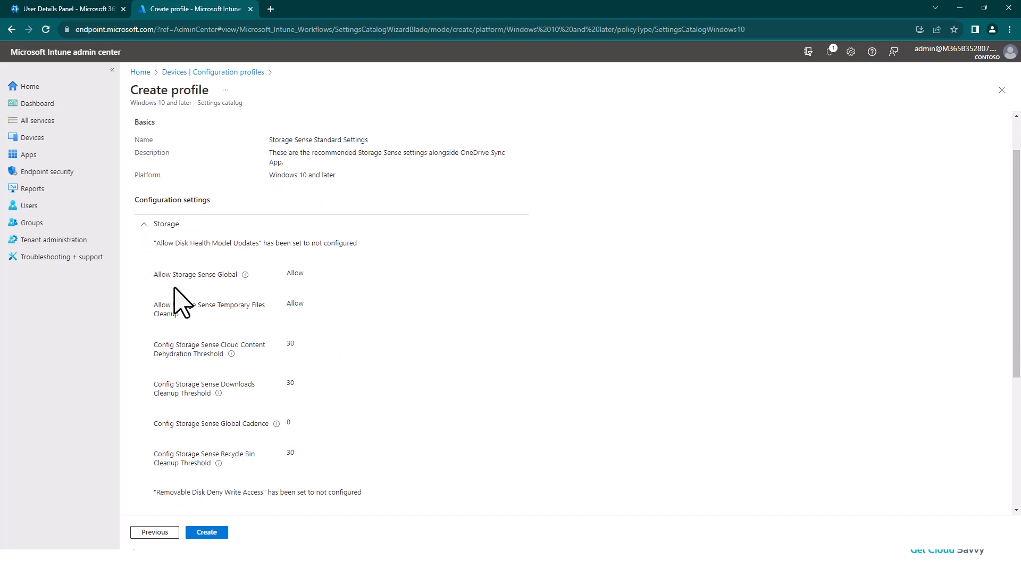
left_click(207, 532)
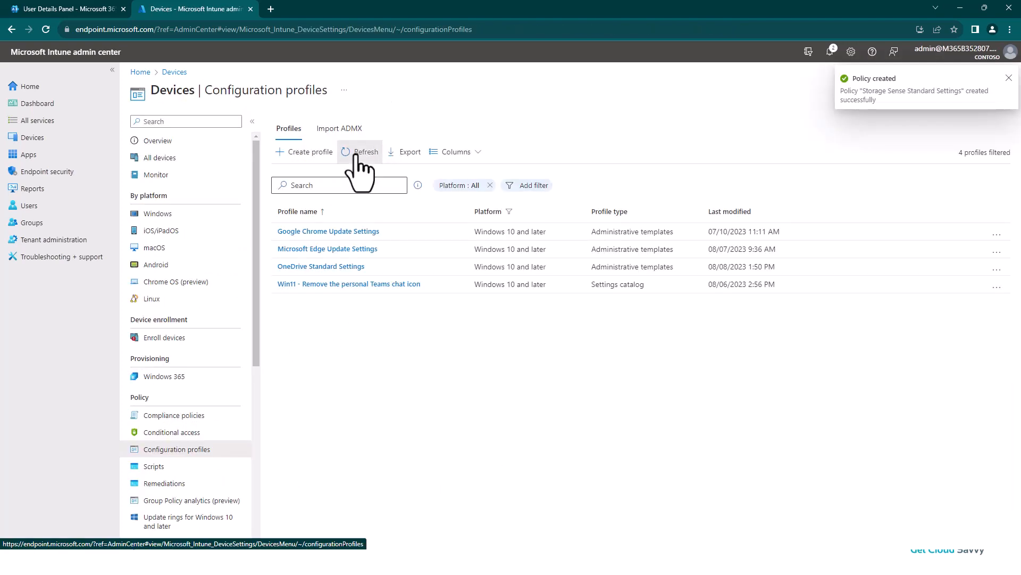
left_click(358, 153)
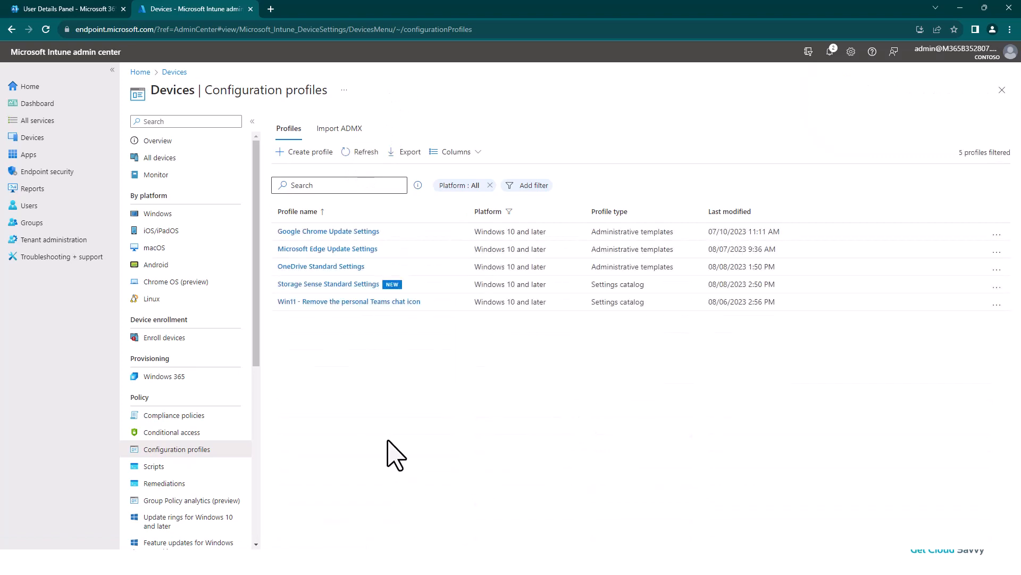
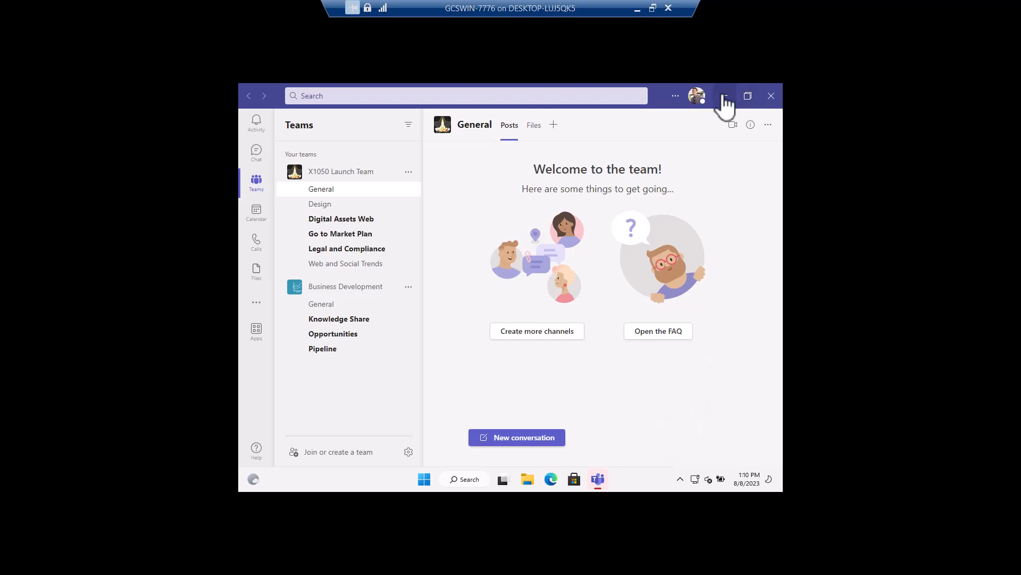
- Minimize Teams, open the OneDrive sync app's settings, and review its account, startup, notification and Files On-Demand options
left_click(725, 96)
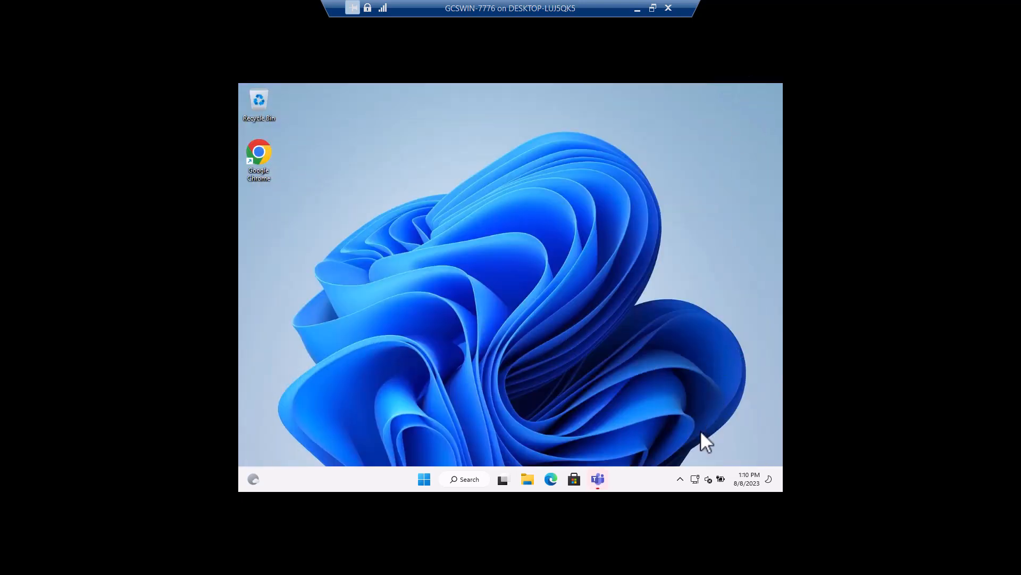
left_click(680, 479)
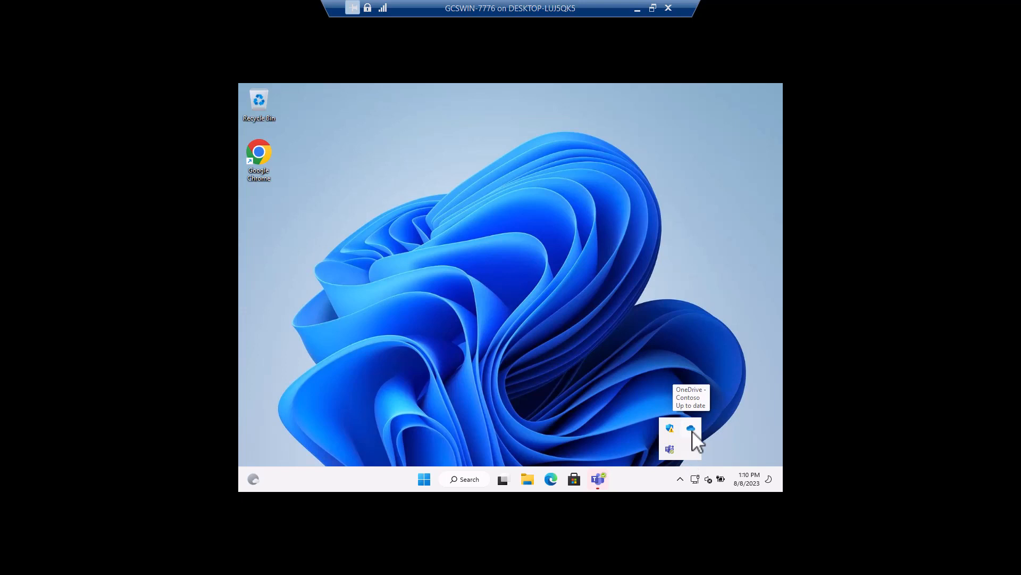
left_click(691, 429)
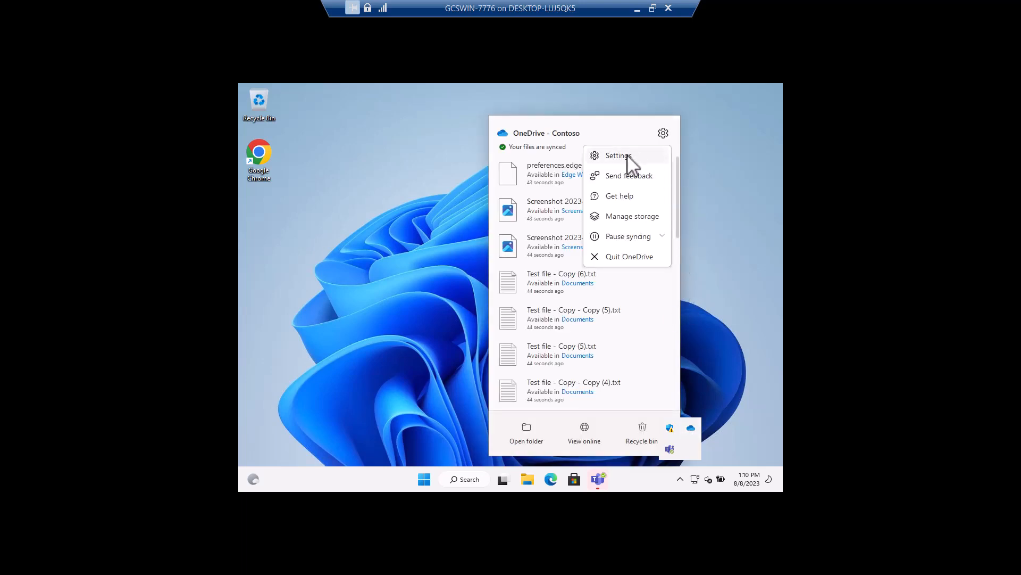
left_click(628, 156)
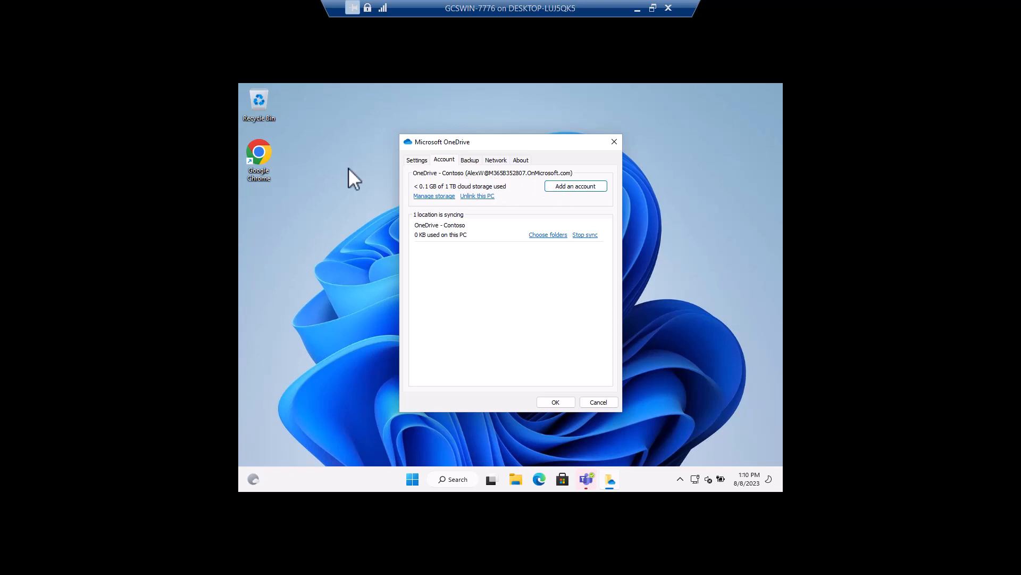
left_click(416, 160)
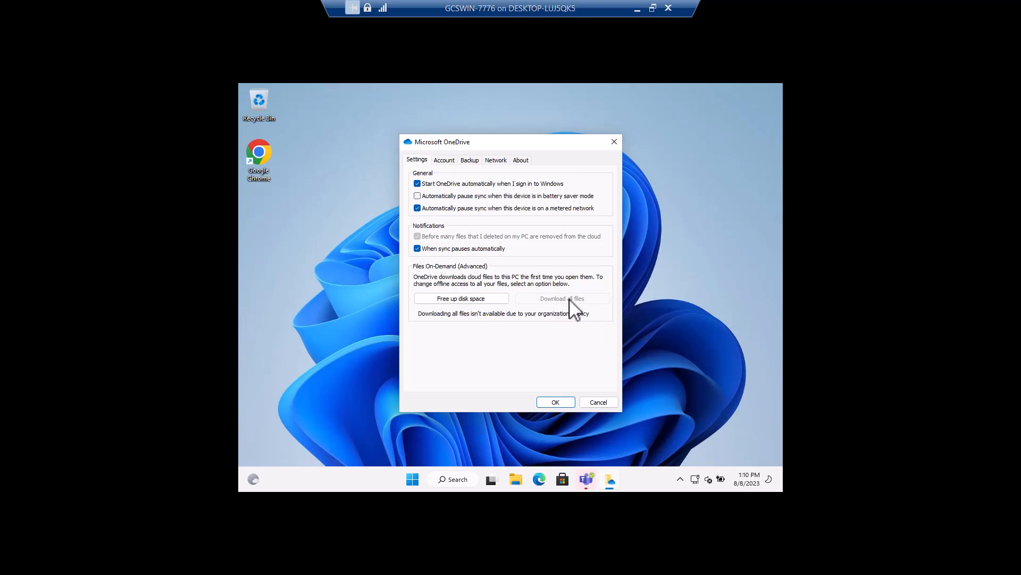
- Check OneDrive's managed folder backup and its network upload and download rate options, and close the OneDrive settings
left_click(471, 161)
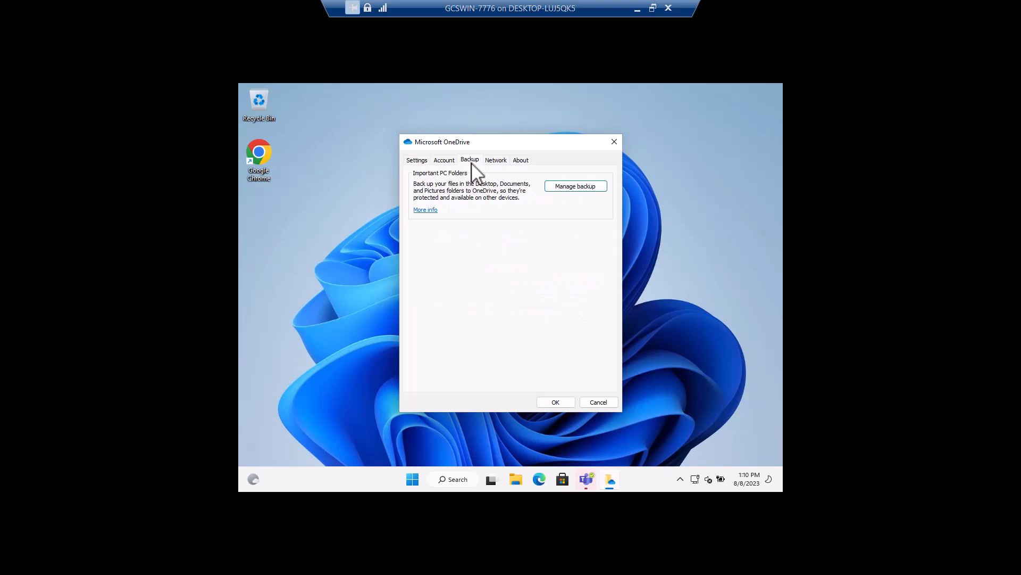
left_click(587, 188)
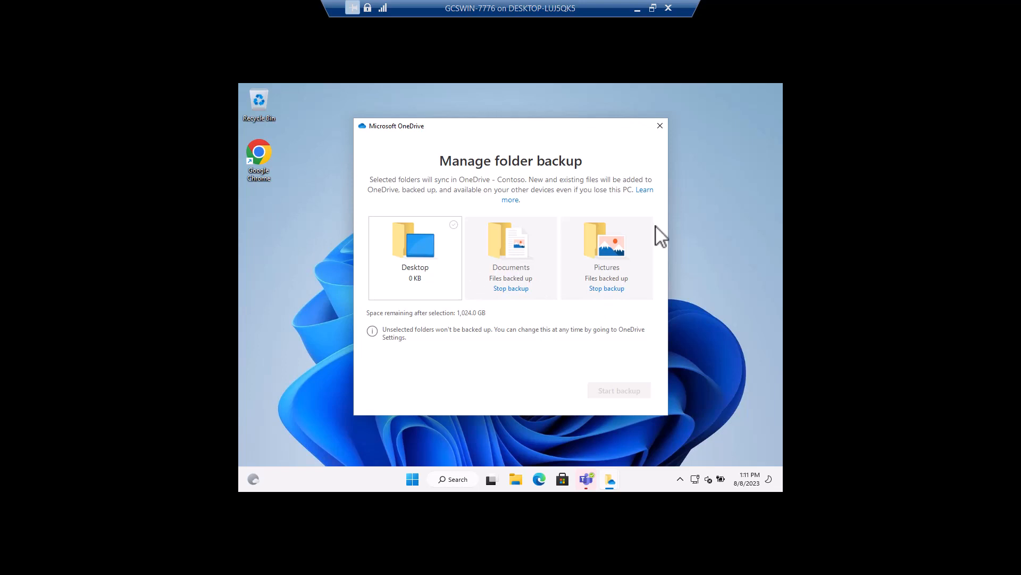
left_click(665, 126)
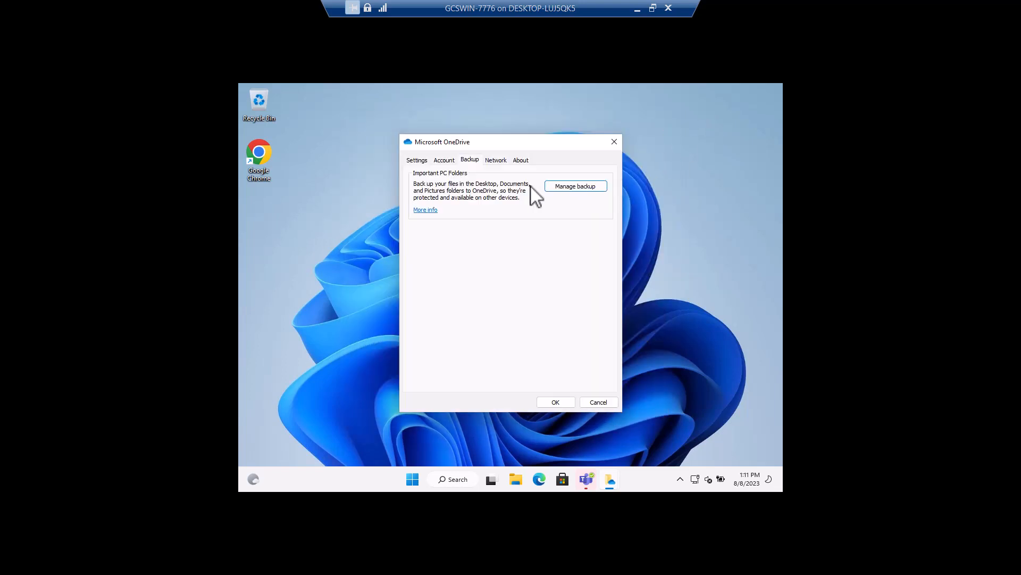
left_click(495, 160)
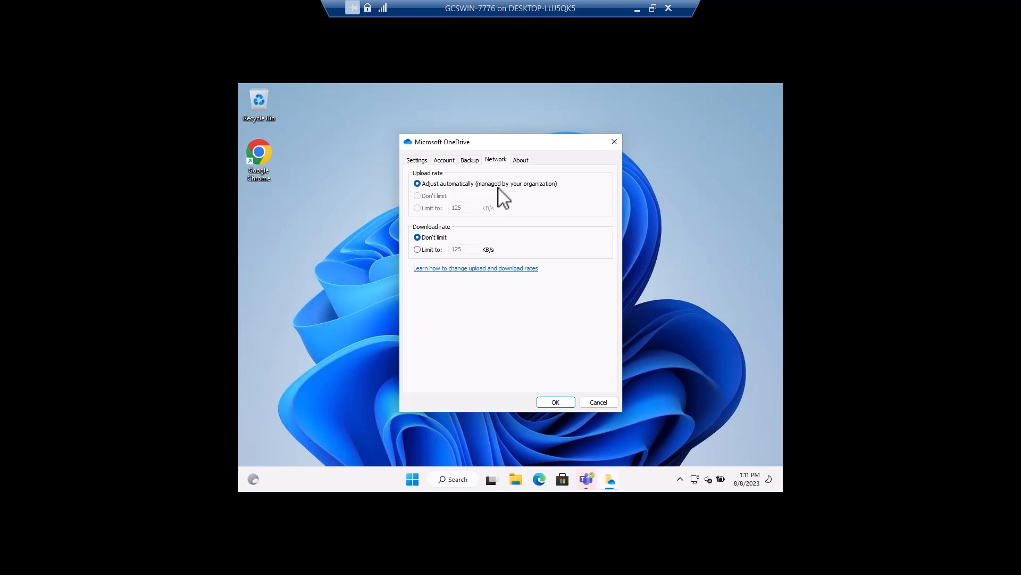
left_click(616, 140)
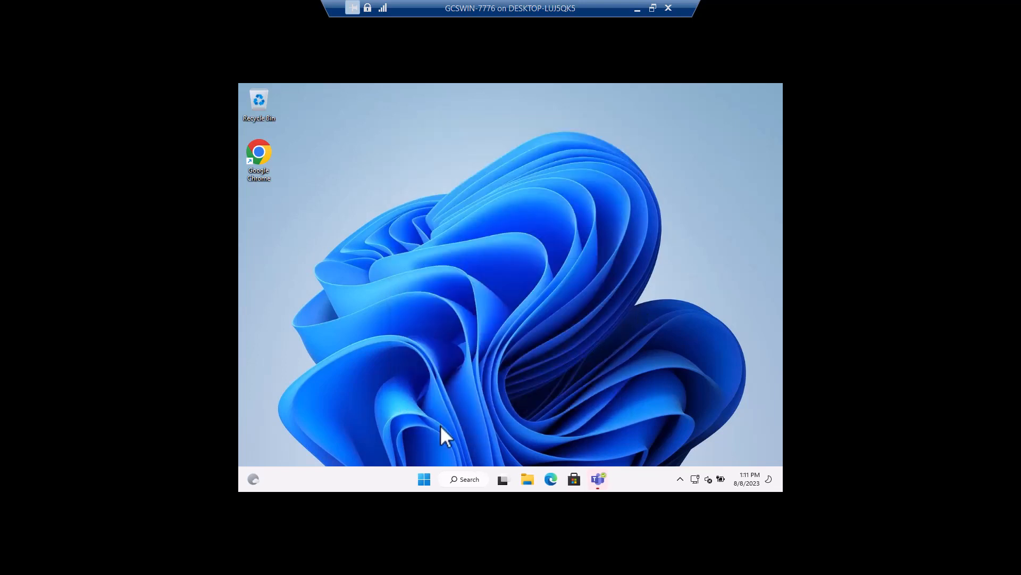
- Search Windows for storage, open the Storage Sense page of the storage settings, and maximize the window
left_click(424, 479)
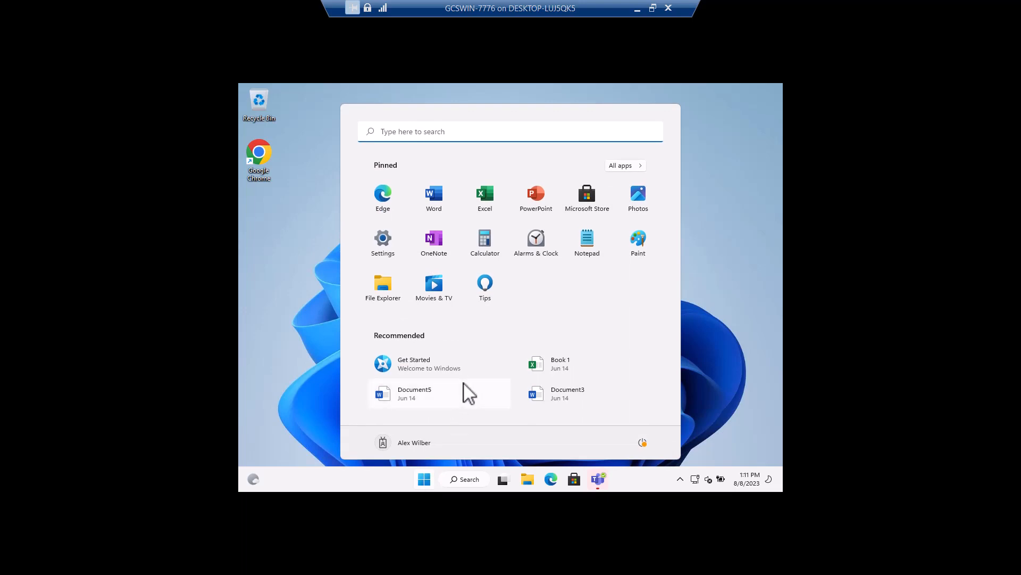
type("storage")
left_click(357, 215)
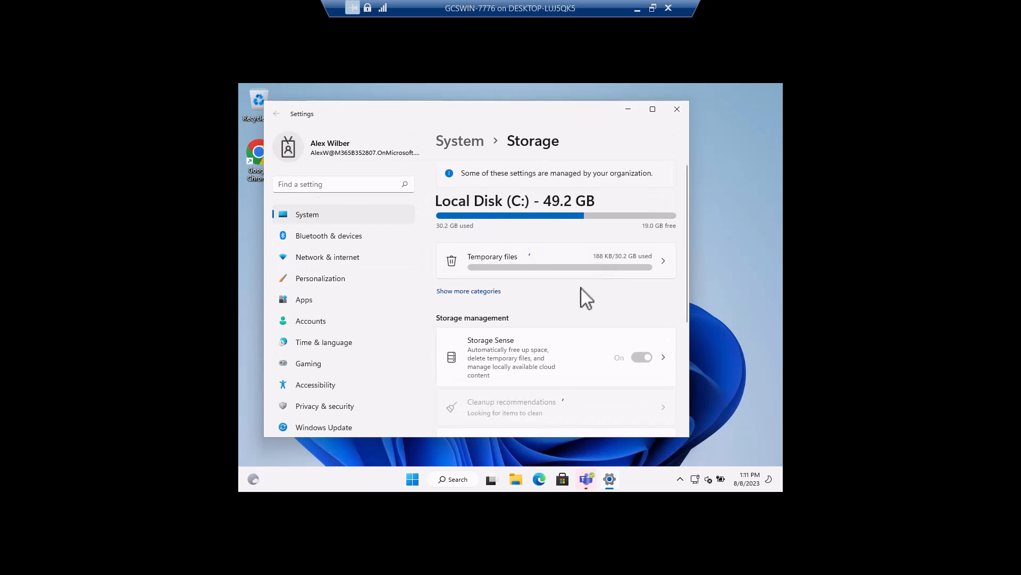
scroll(536, 365, "down", 1)
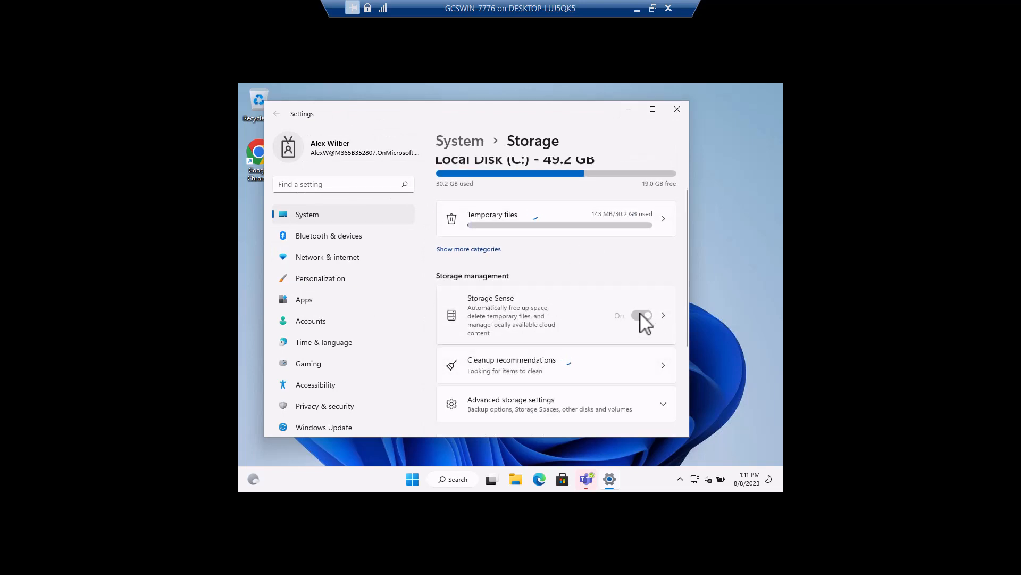
left_click(556, 319)
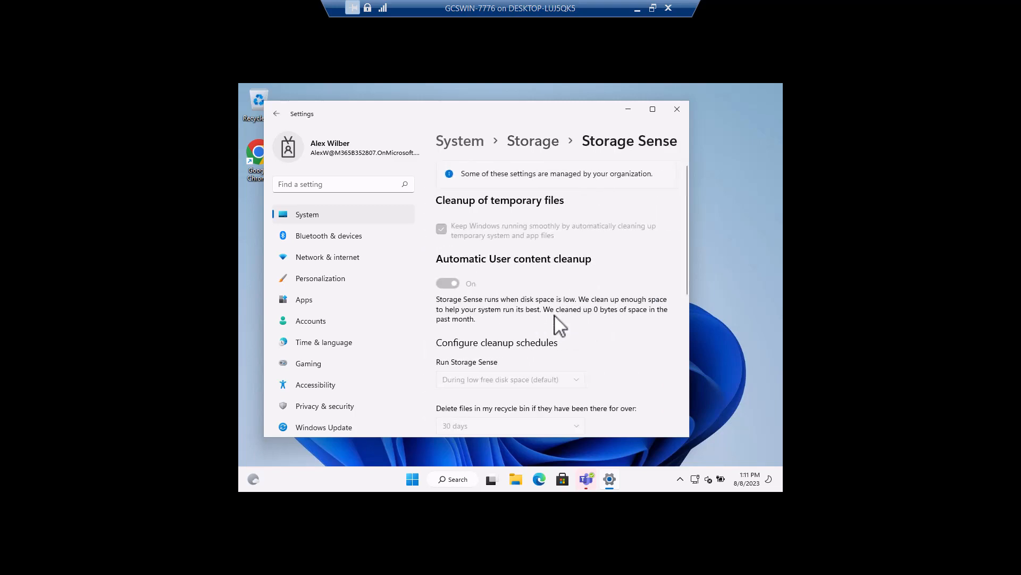
left_click(653, 110)
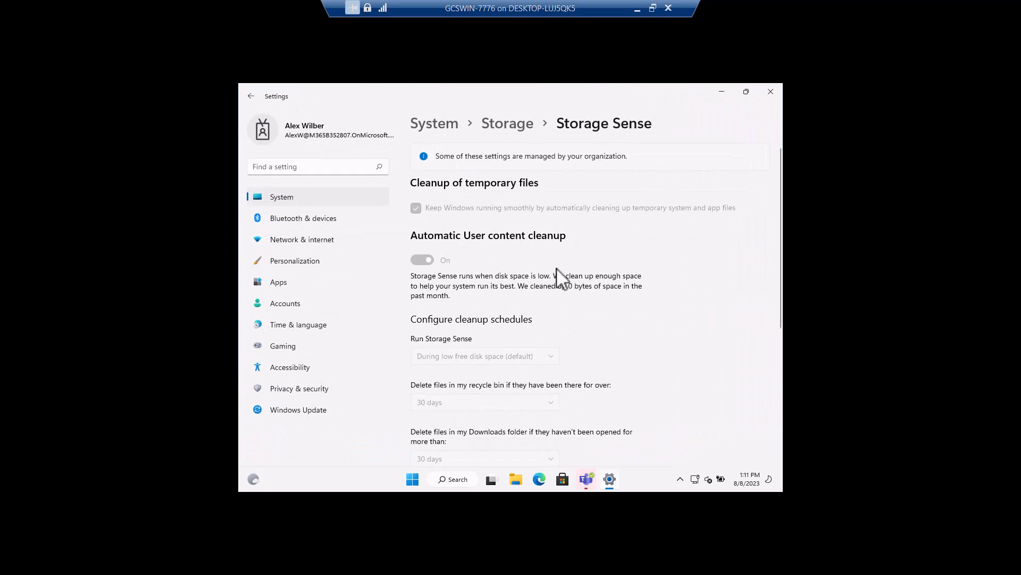
- Examine the Storage Sense cleanup schedules and the OneDrive online-only content threshold, and close the Settings window
scroll(553, 269, "down", 3)
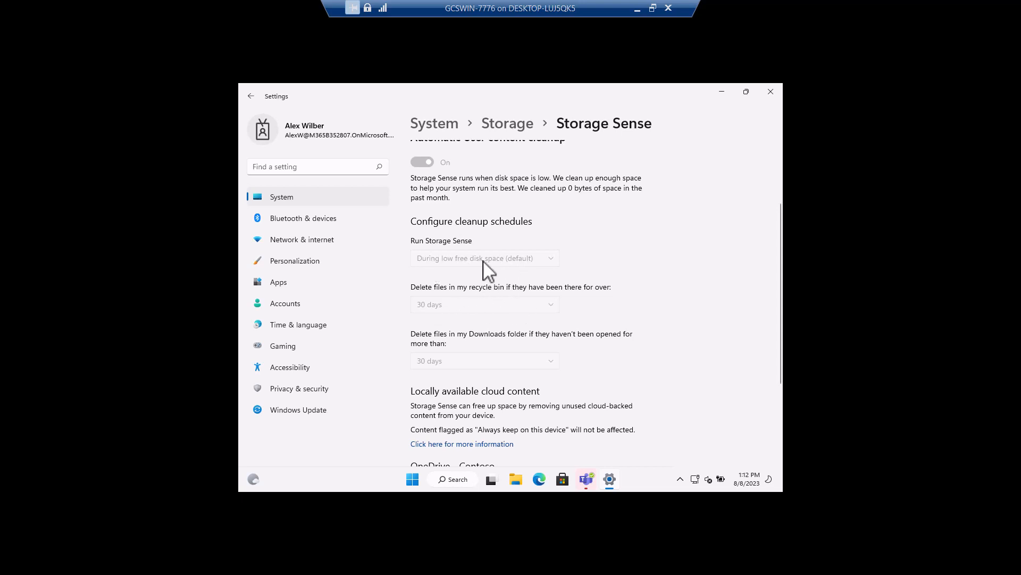
scroll(468, 312, "down", 2)
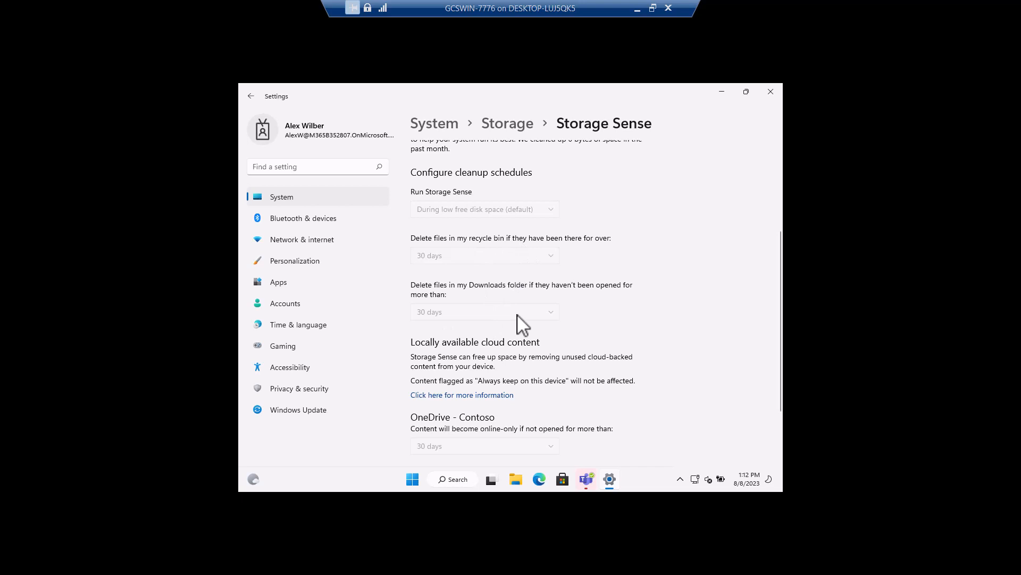
scroll(521, 322, "down", 2)
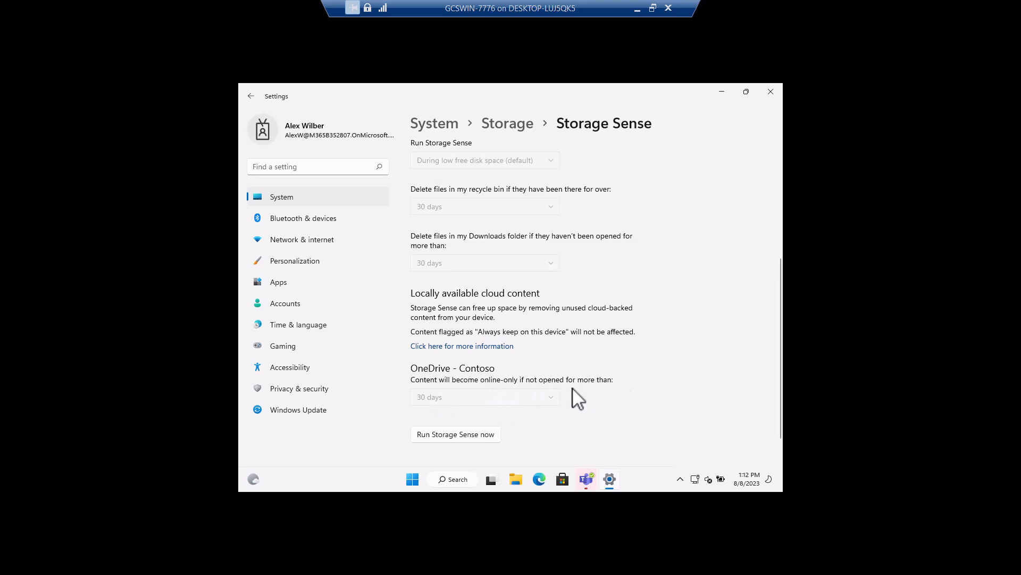
scroll(551, 363, "up", 5)
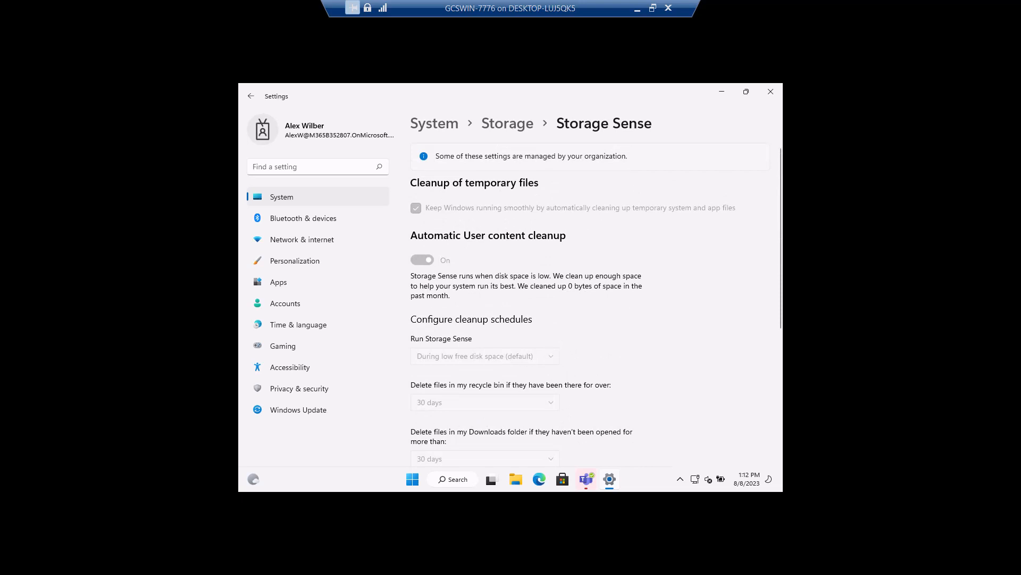
key("alt+F4")
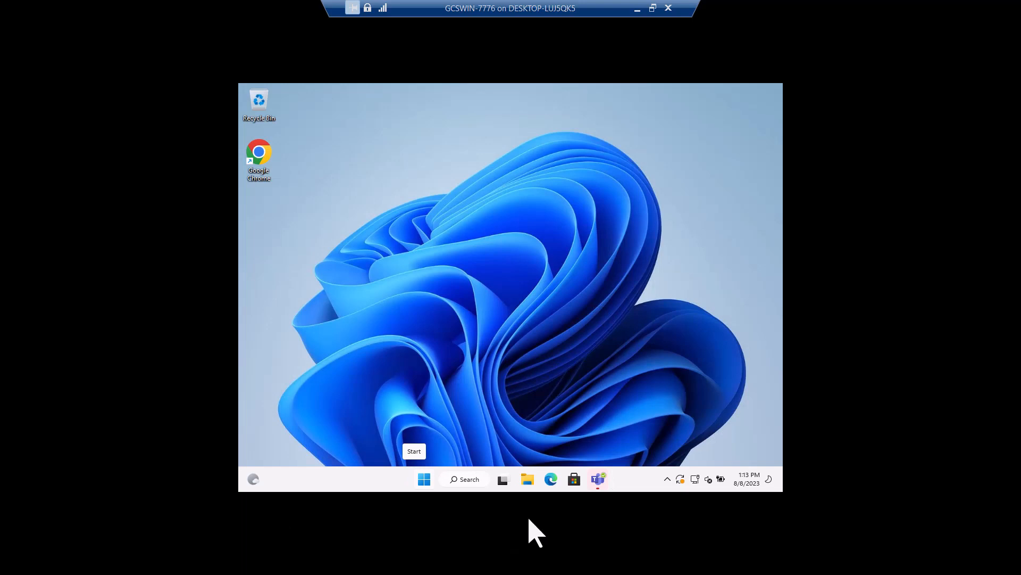
- Switch to File Explorer and open the Documents folder inside OneDrive - Contoso
left_click(527, 478)
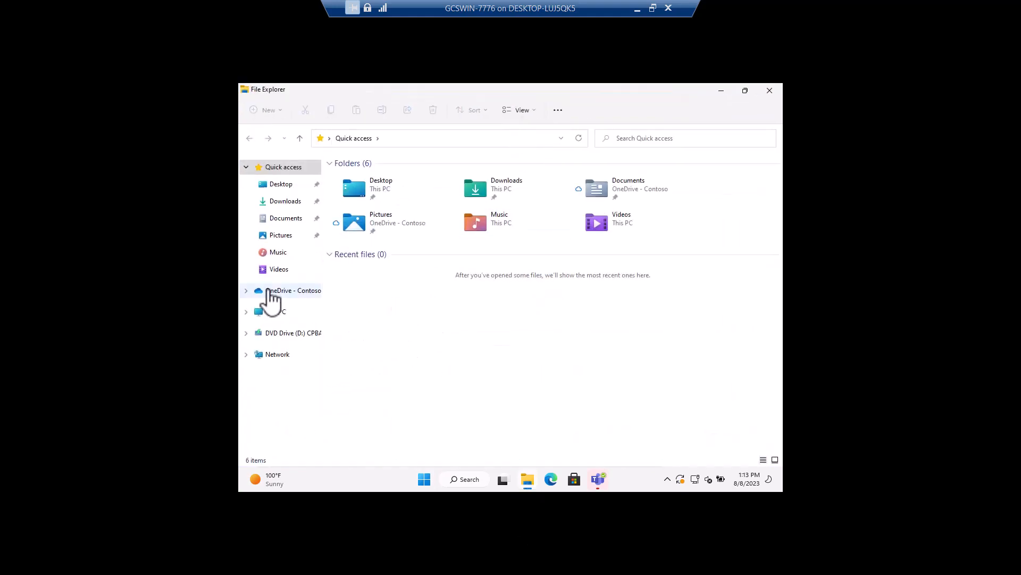
left_click(269, 290)
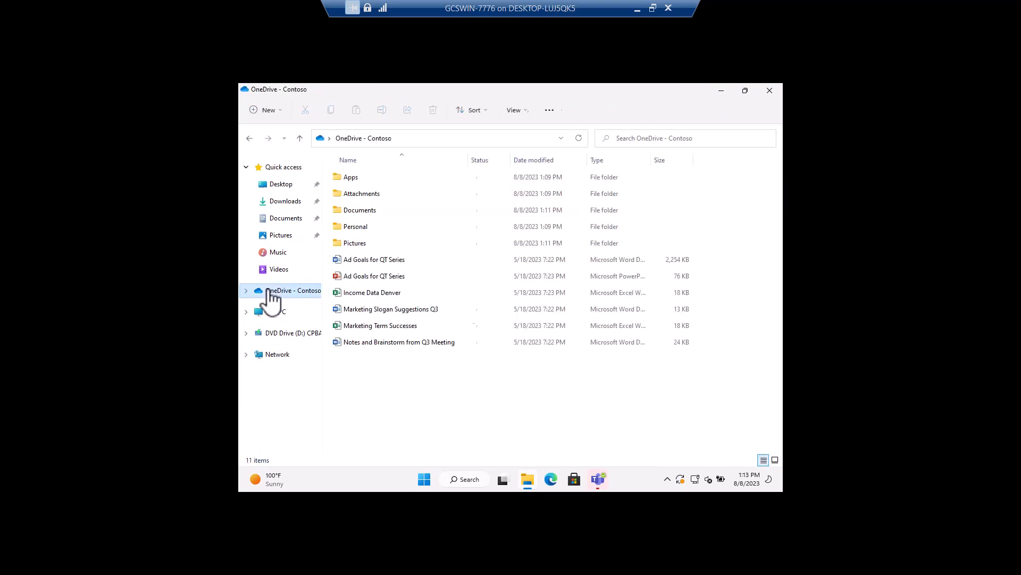
double_click(355, 212)
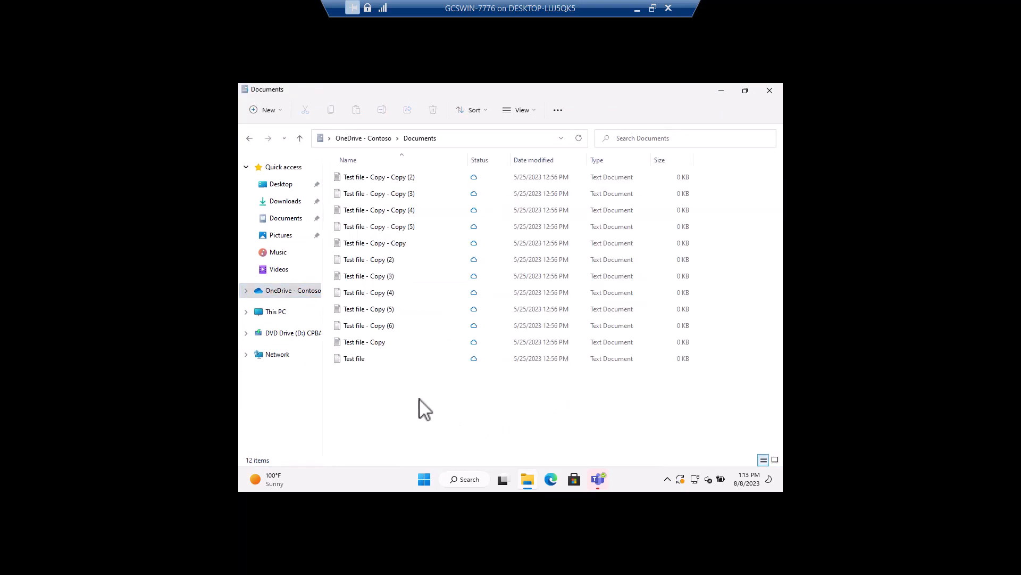
- Delete all the test text files in the Documents folder, accepting permanent removal of the online-only items from the PC
left_click(387, 179)
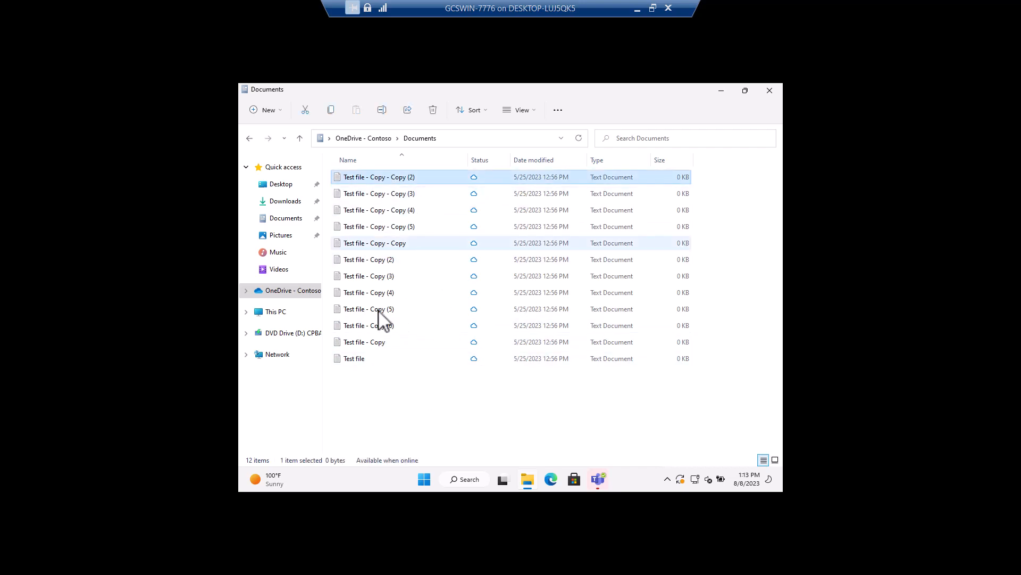
left_click(357, 360, "shift")
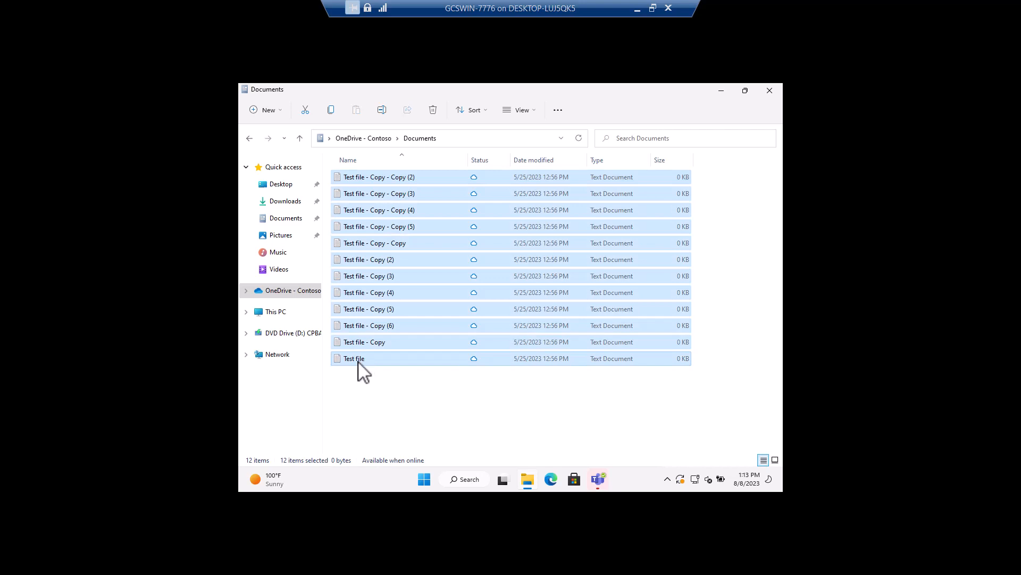
right_click(392, 315)
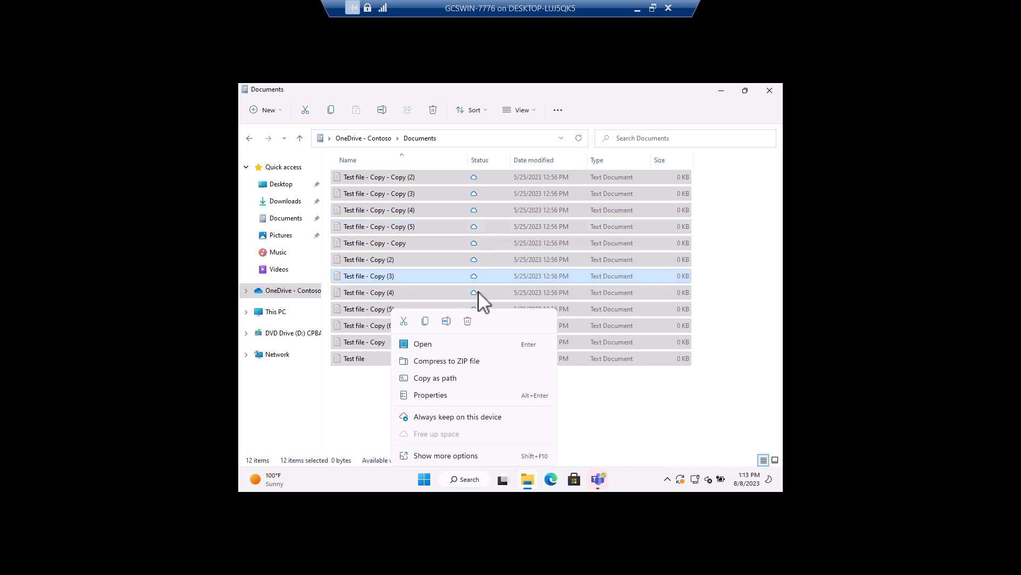
left_click(468, 321)
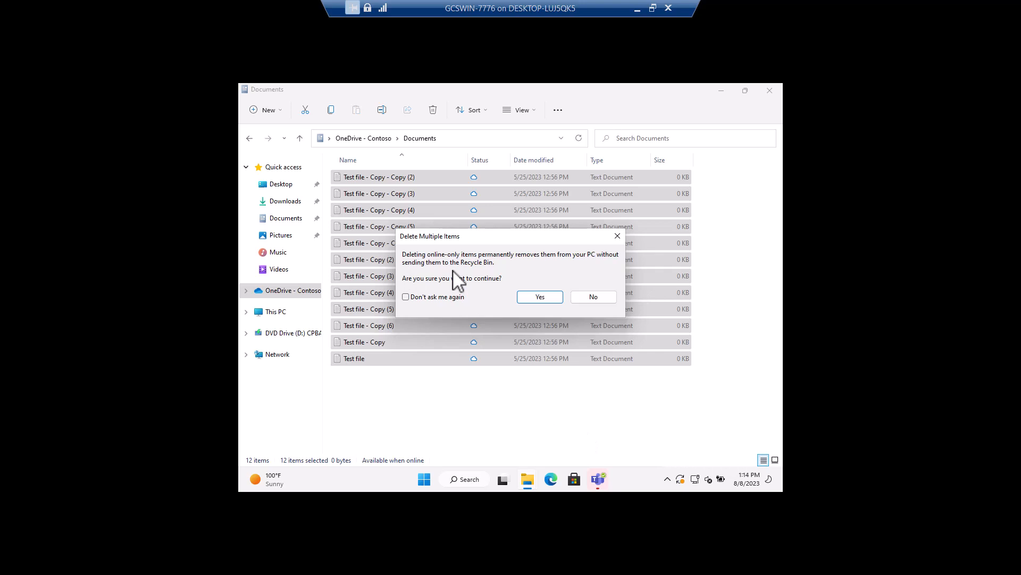
left_click(538, 297)
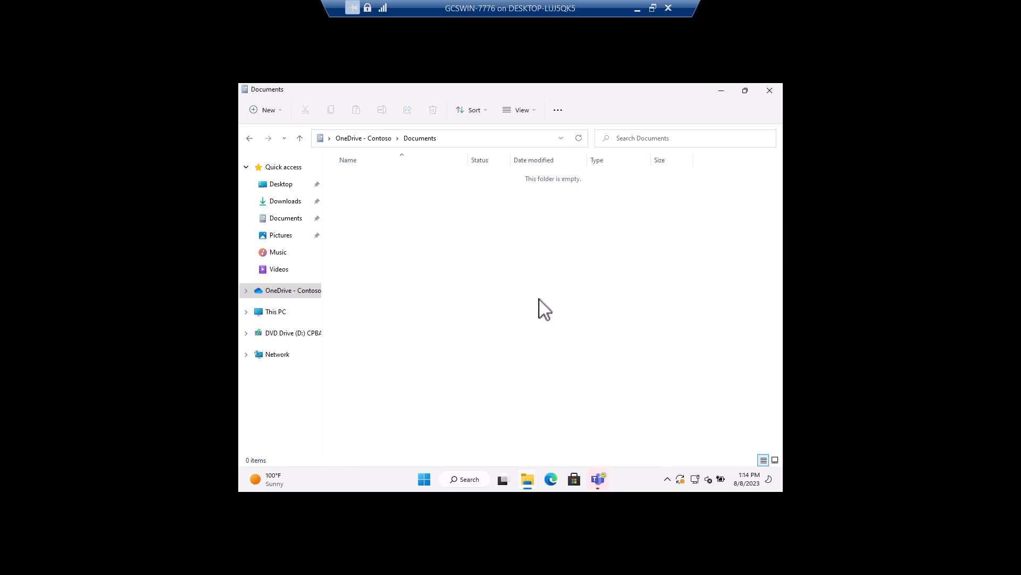
- Open the OneDrive activity center and approve removing the deleted files from all locations, without always removing files automatically
left_click(668, 481)
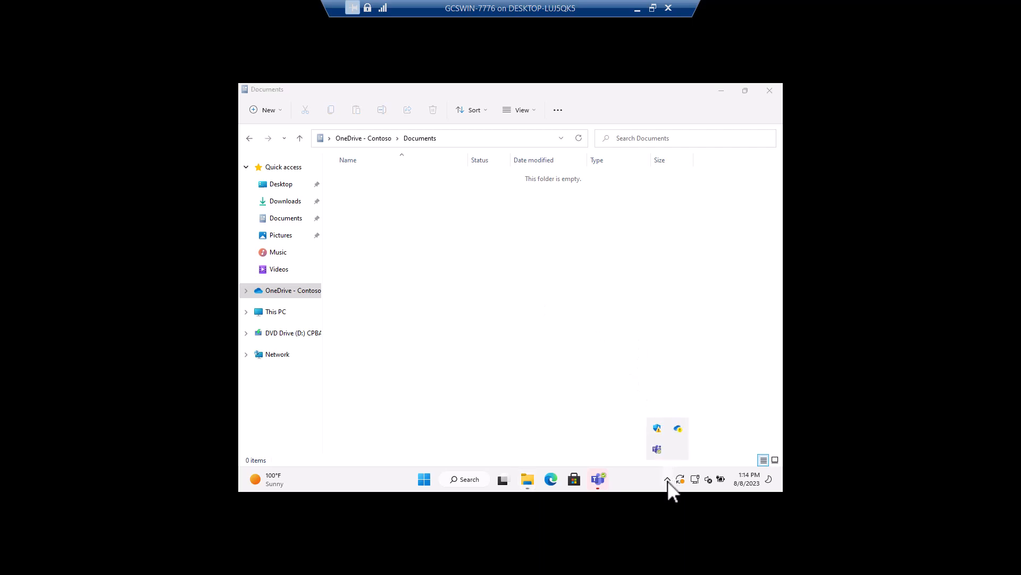
right_click(679, 430)
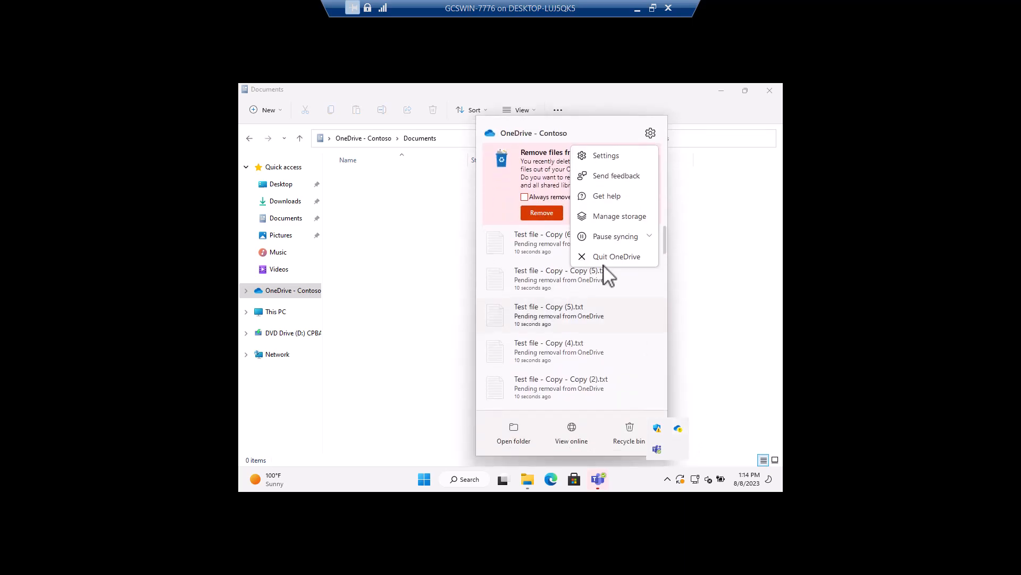
left_click(641, 325)
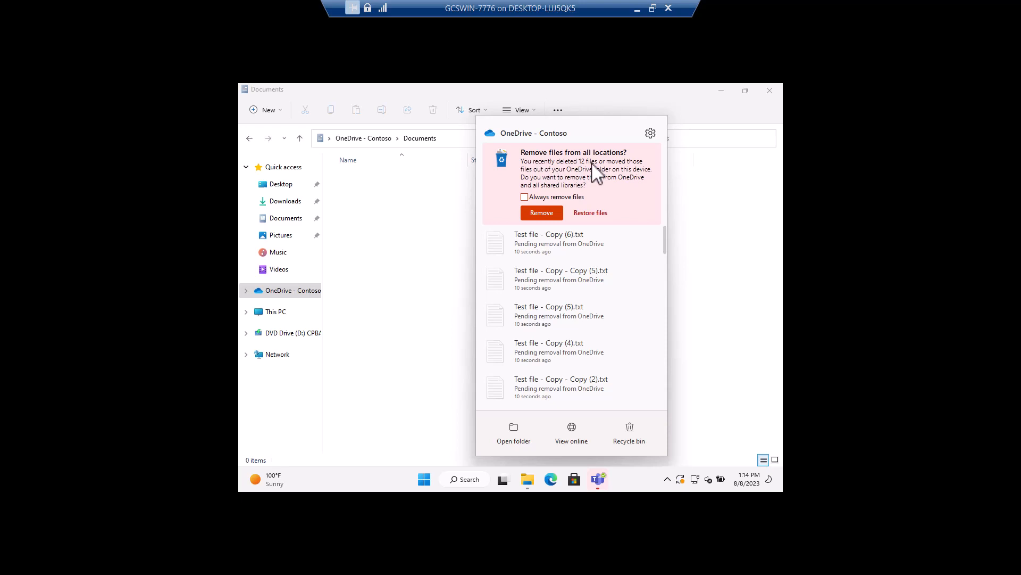
left_click(544, 216)
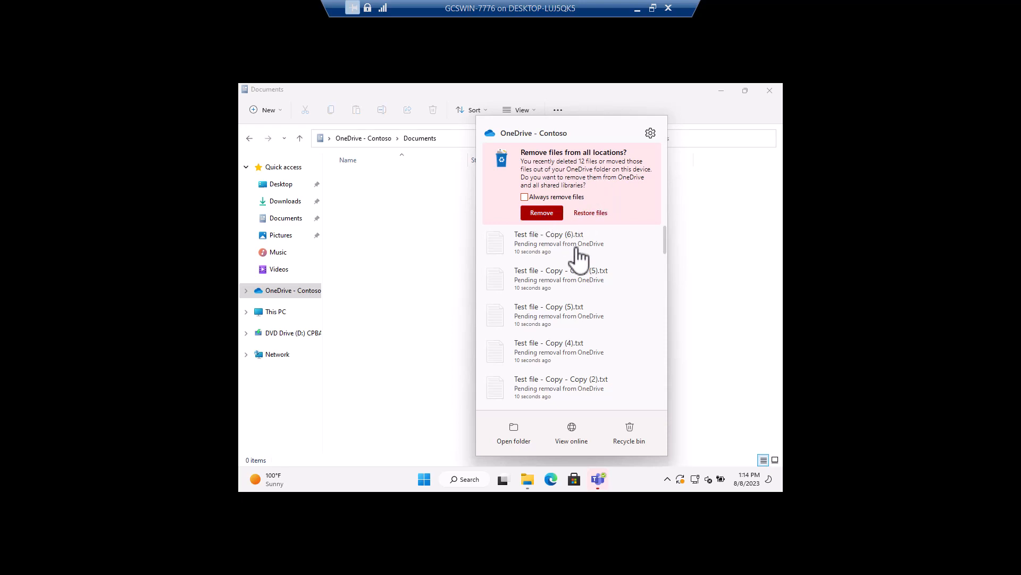